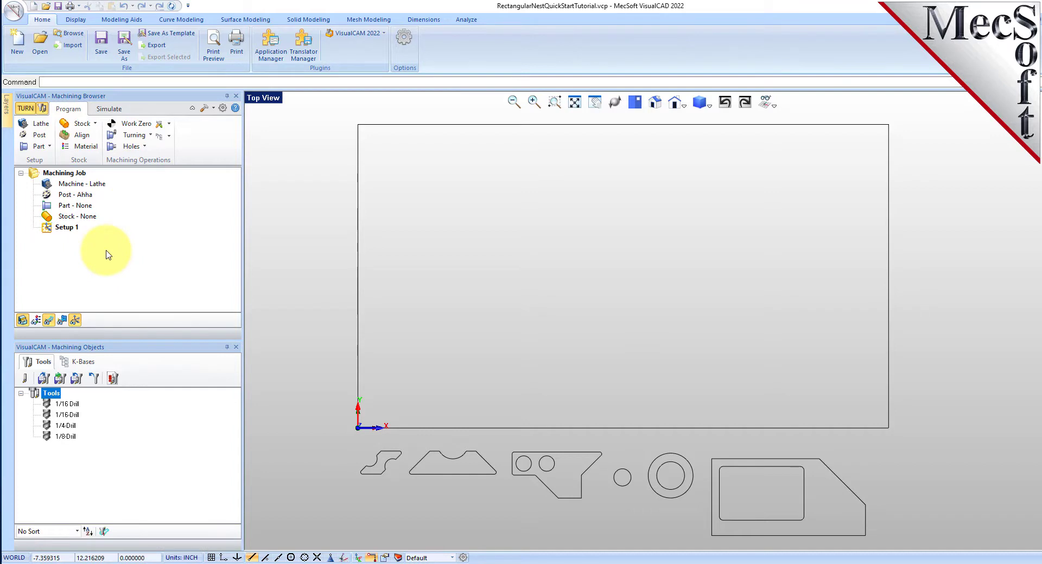
Close the Machining Objects and Machining Browser panels and launch VisualCAM NEST's Nesting Browser
click(237, 347)
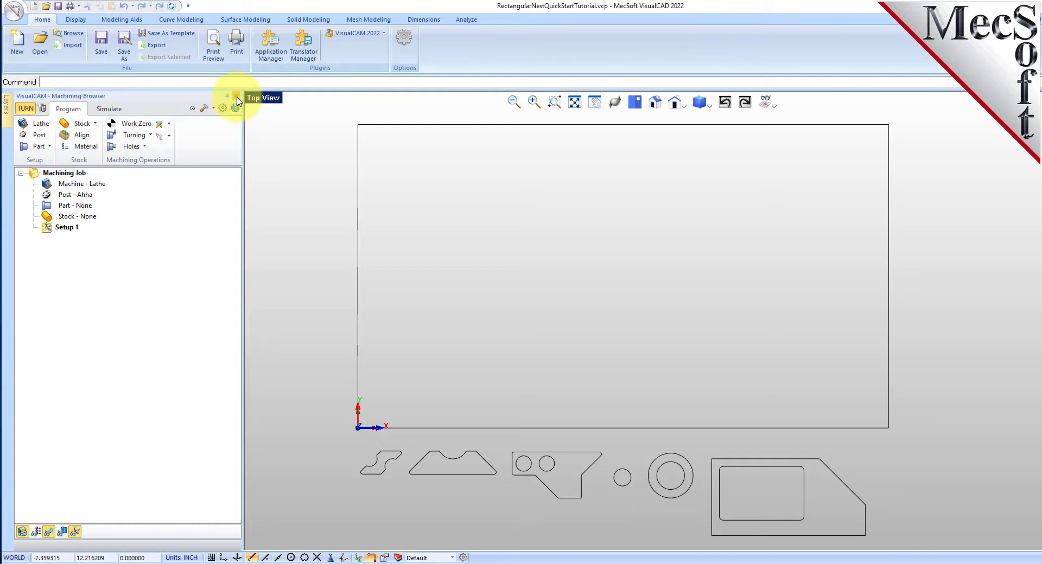
click(236, 95)
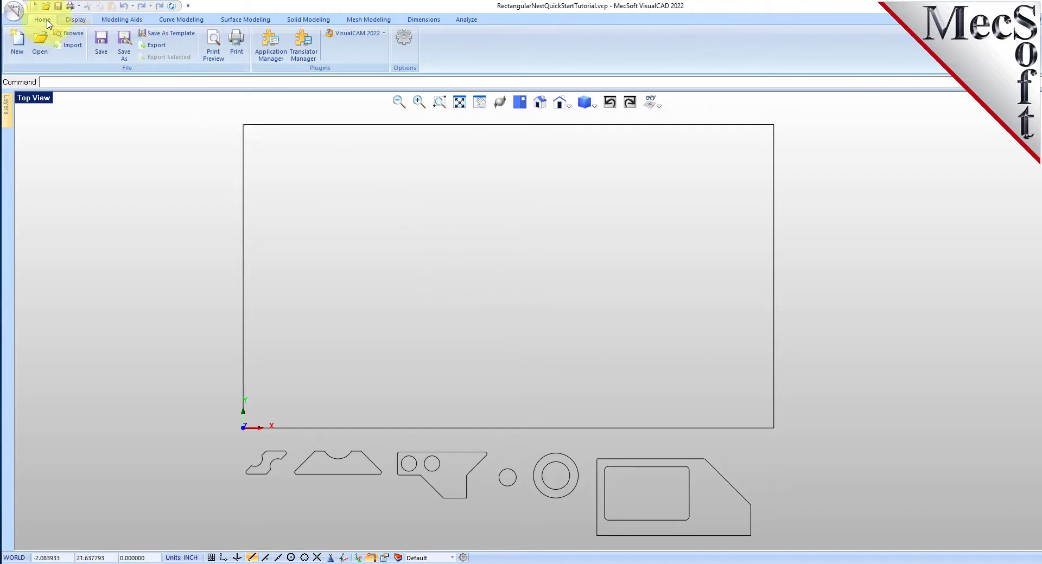
click(387, 34)
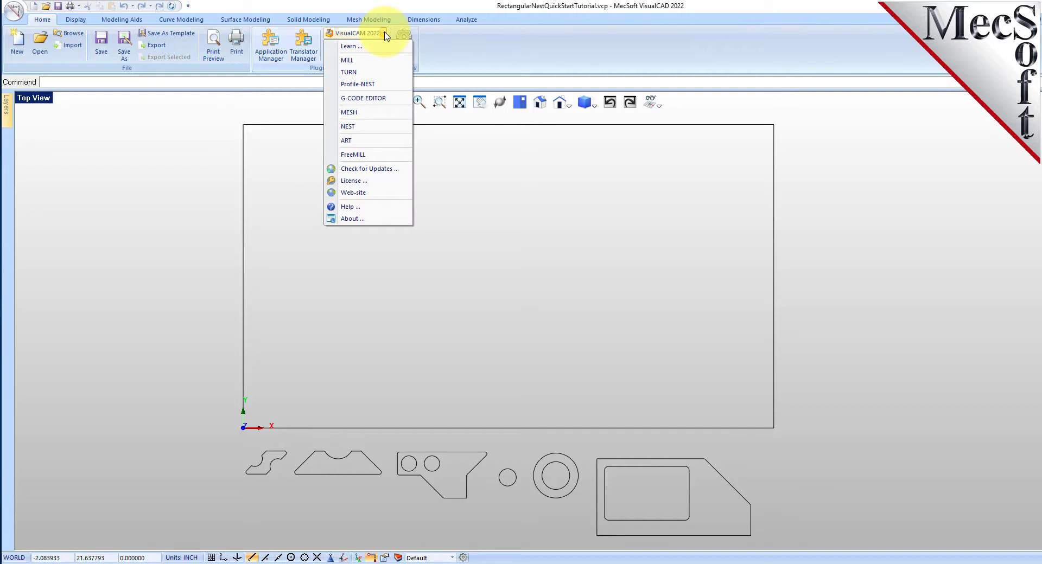
click(383, 126)
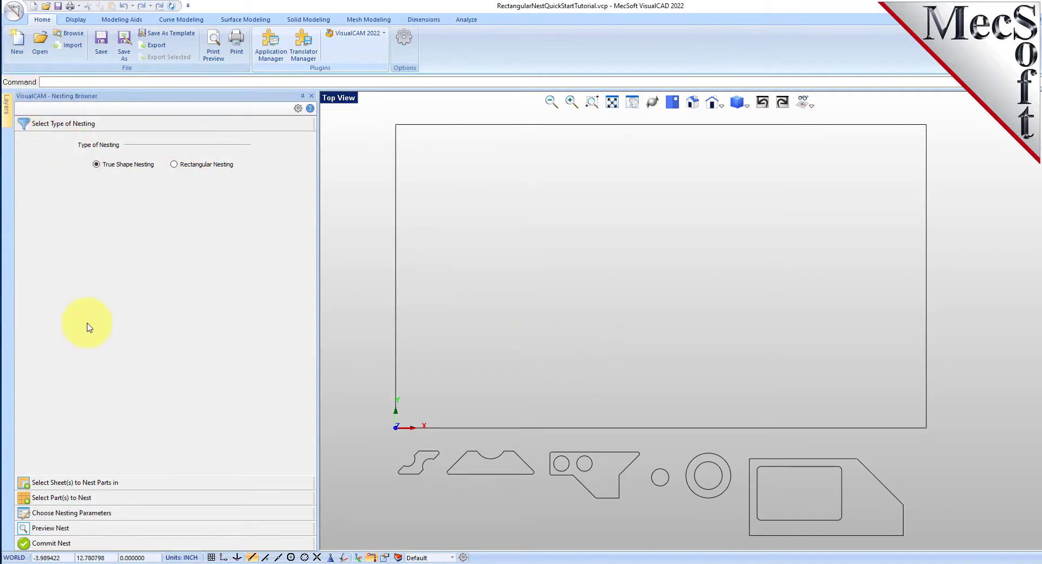
Preview the part, parameter and commit sections, return to nesting type, and narrow the panel
click(120, 128)
click(105, 483)
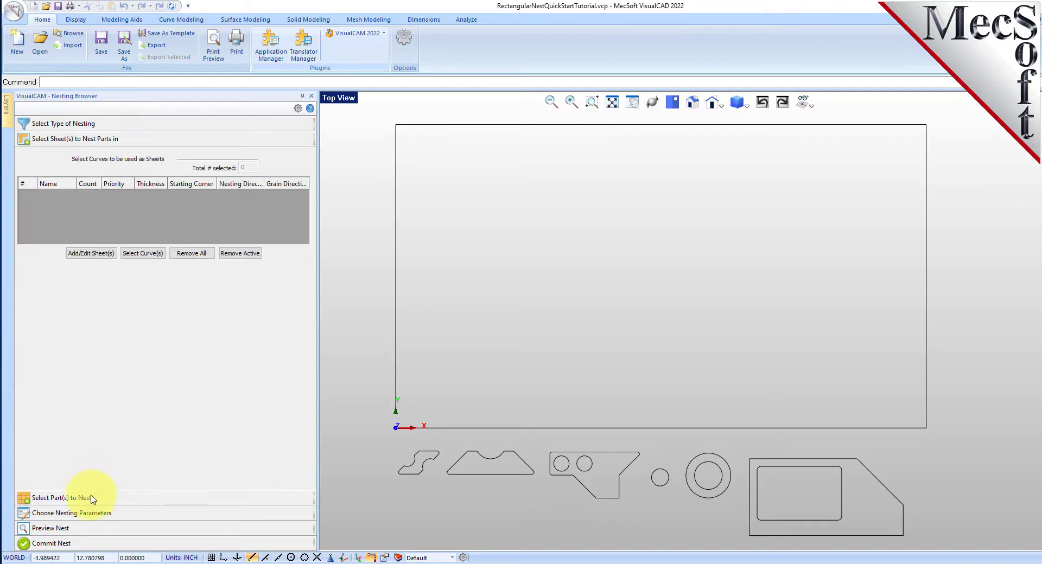
click(87, 513)
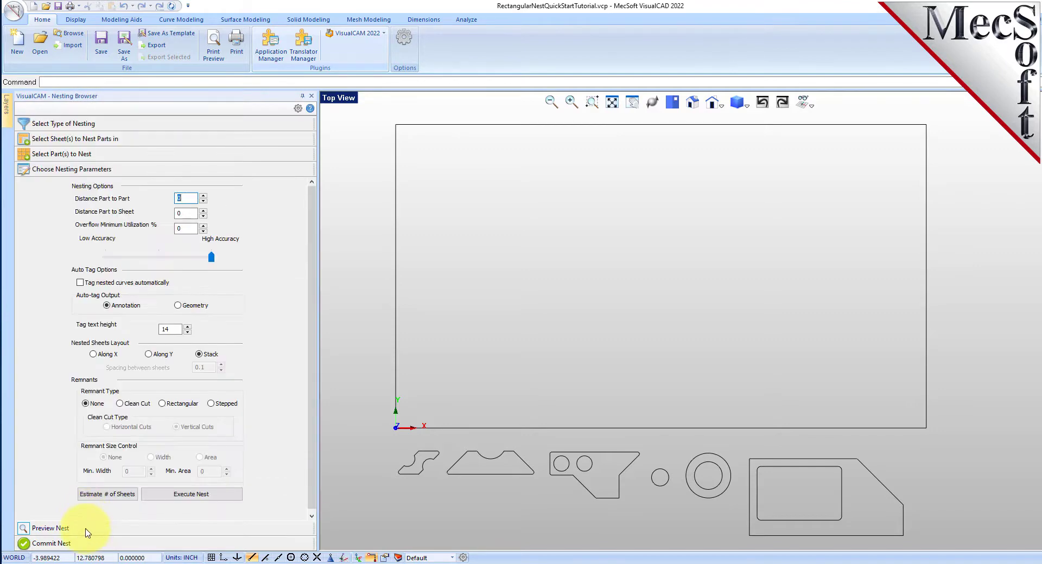
click(87, 529)
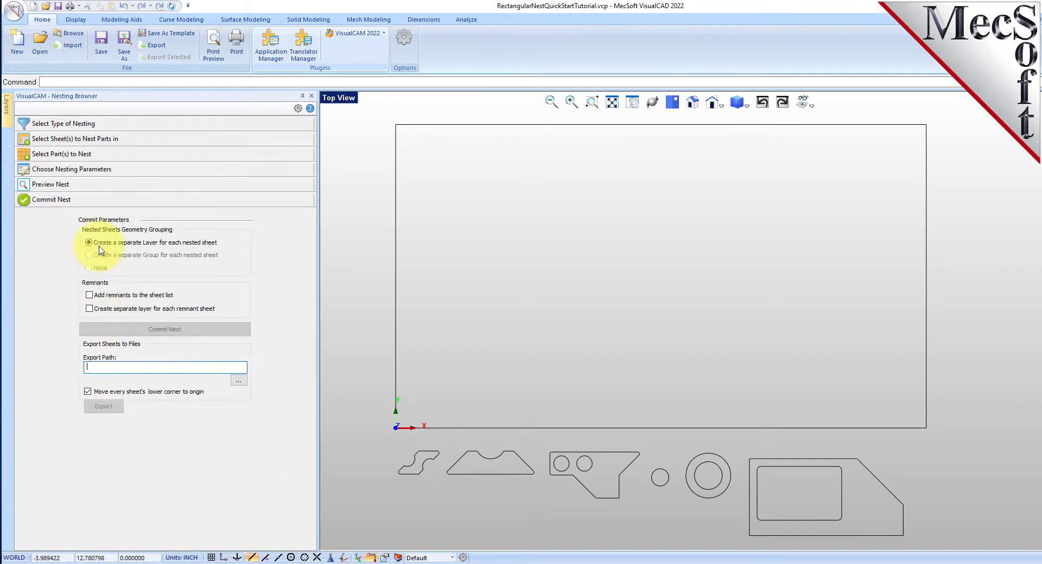
click(82, 128)
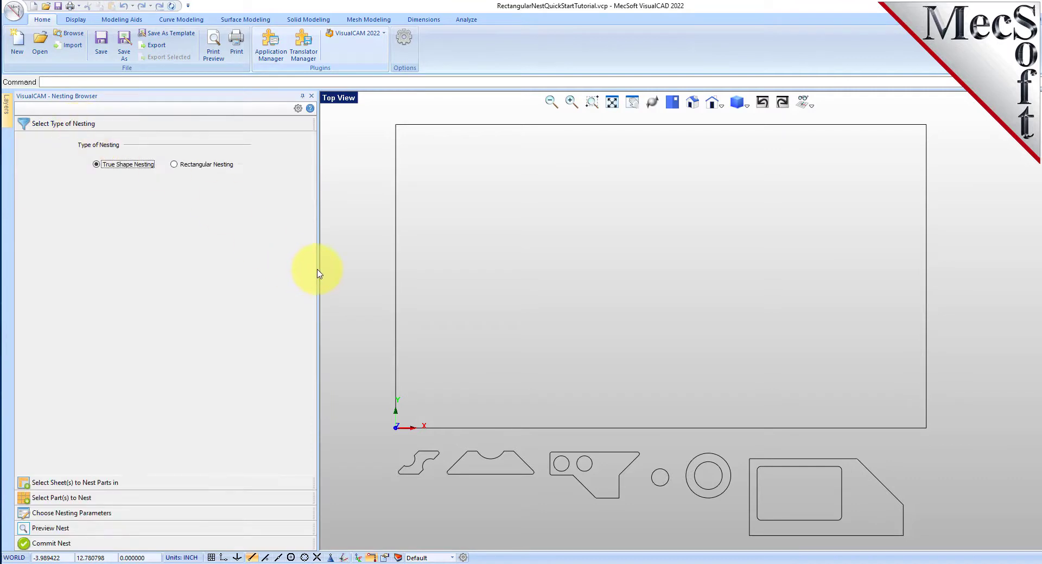
mouse_move(318, 271)
mouse_down()
mouse_move(243, 270)
mouse_move(258, 268)
mouse_up()
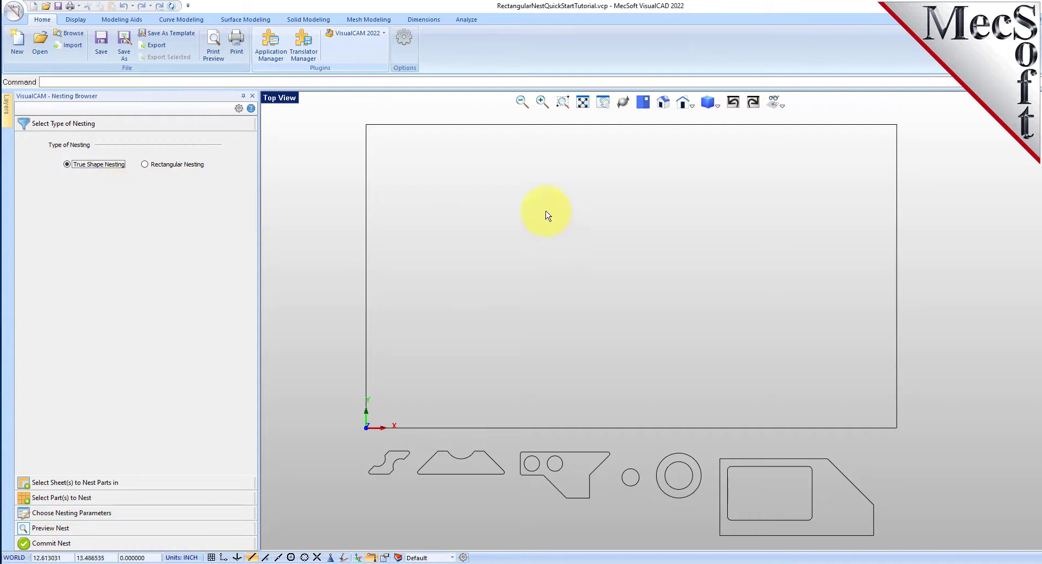
Load the RectangularNestQuickStartTutorial.vcp drawing from the QuickStart folder
click(40, 43)
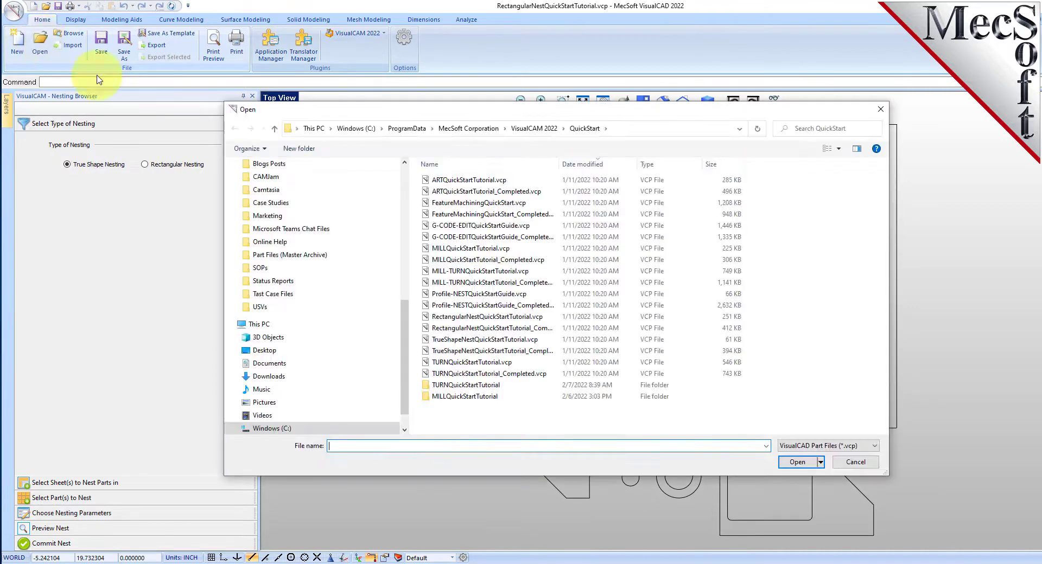
click(597, 129)
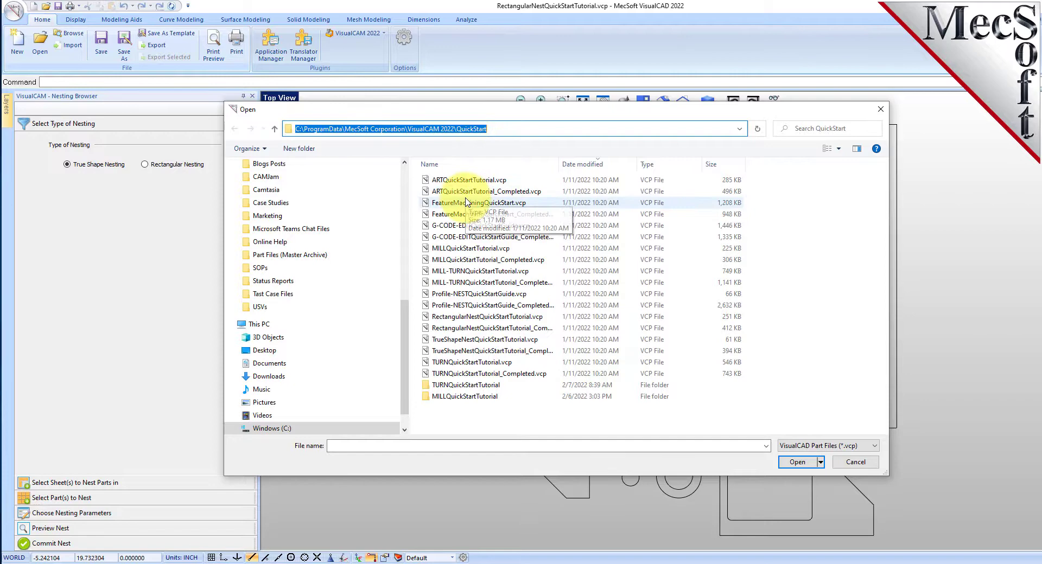
click(488, 317)
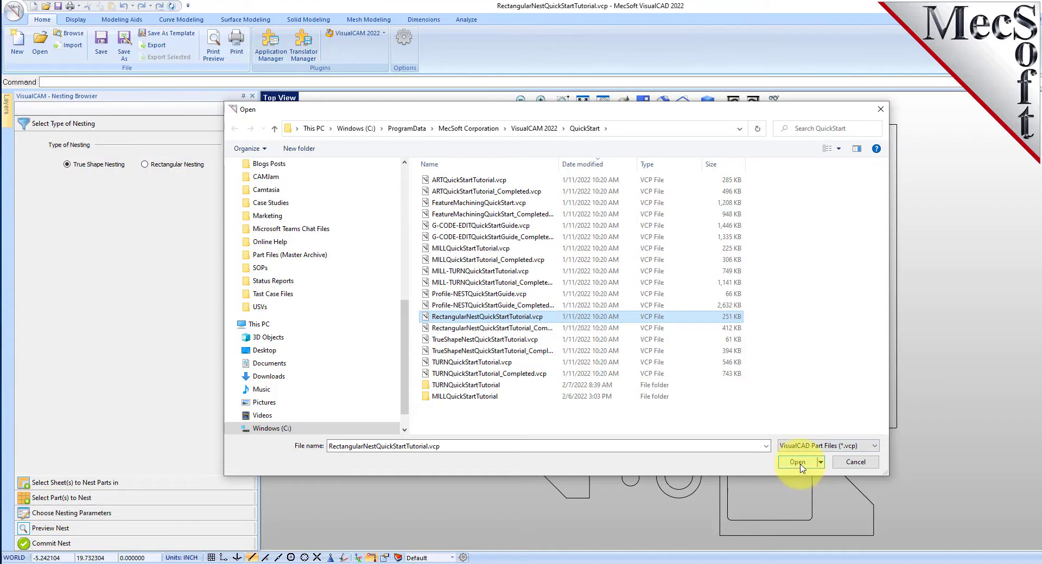
click(862, 467)
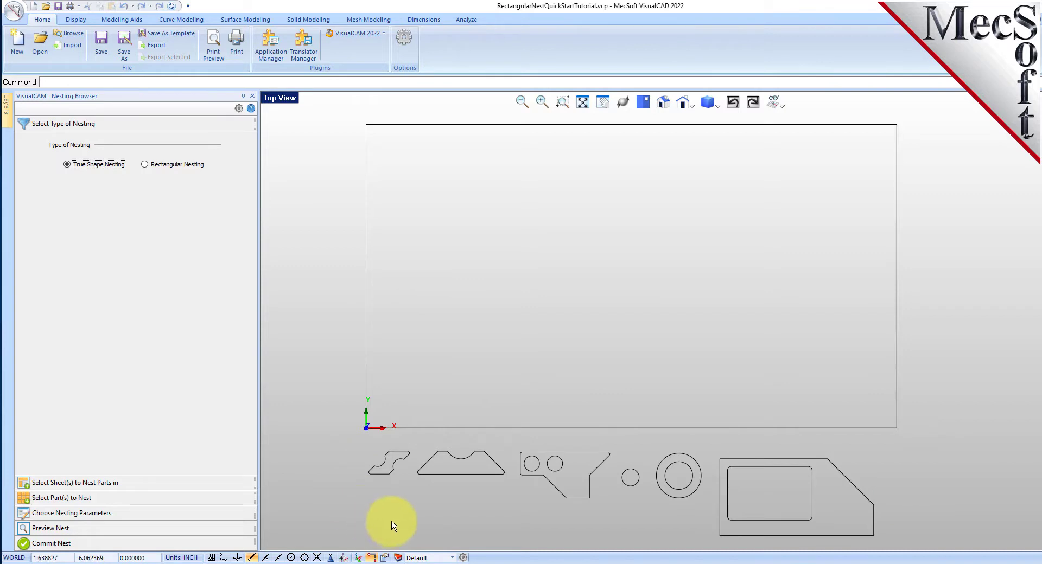
click(373, 470)
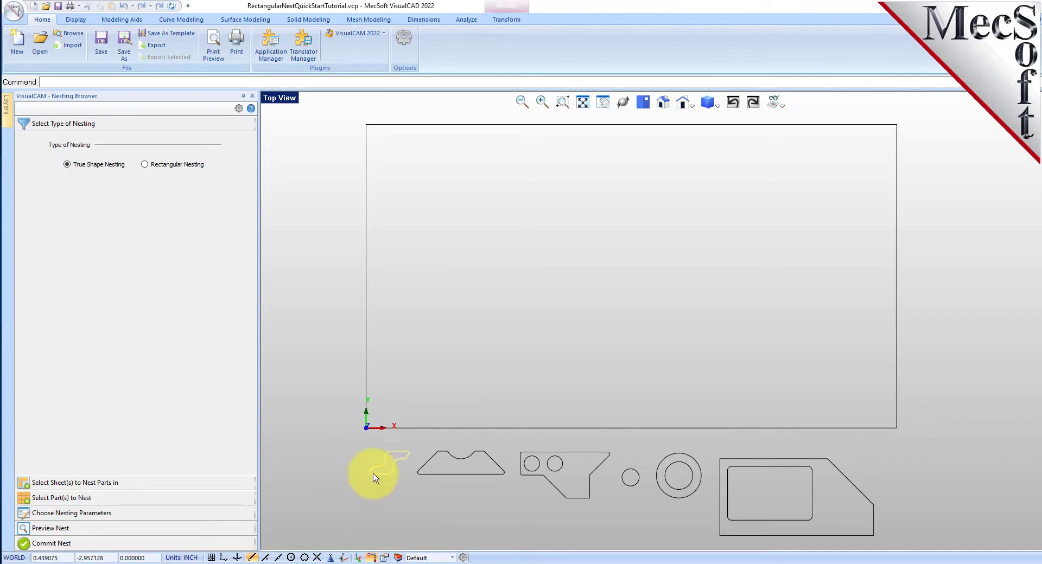
click(416, 428)
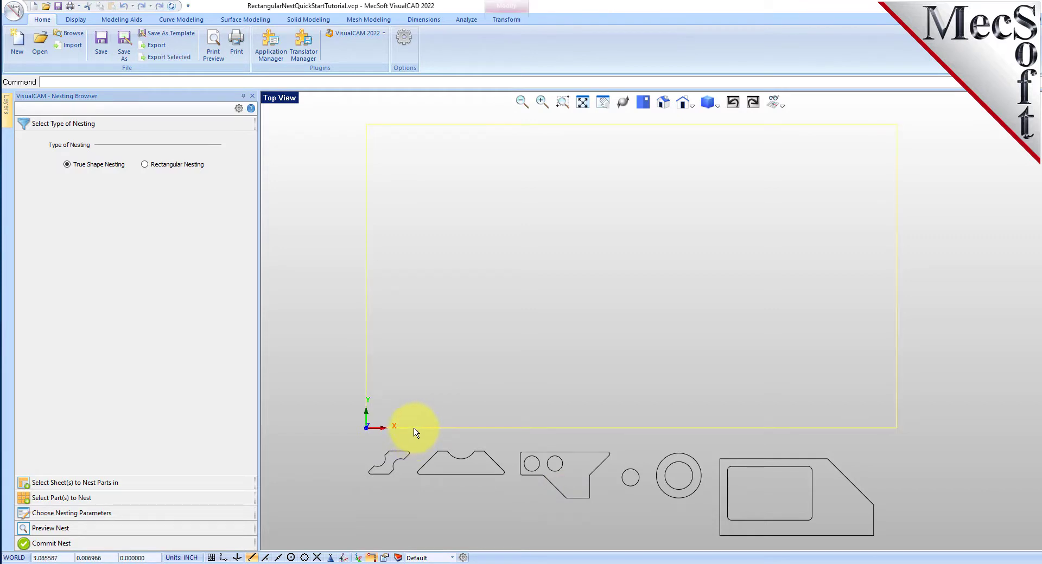
click(564, 326)
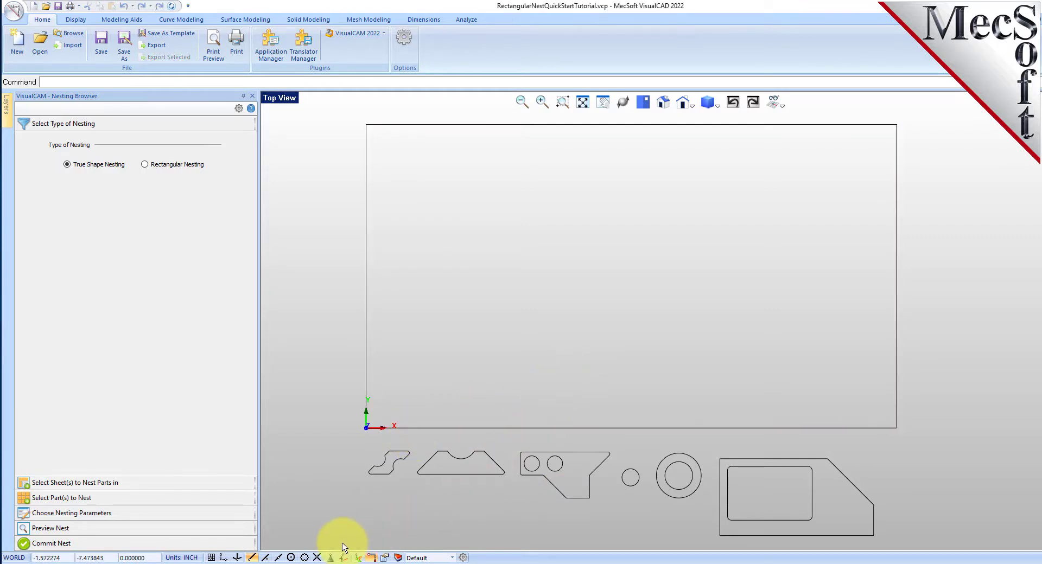
drag(338, 545, 924, 440)
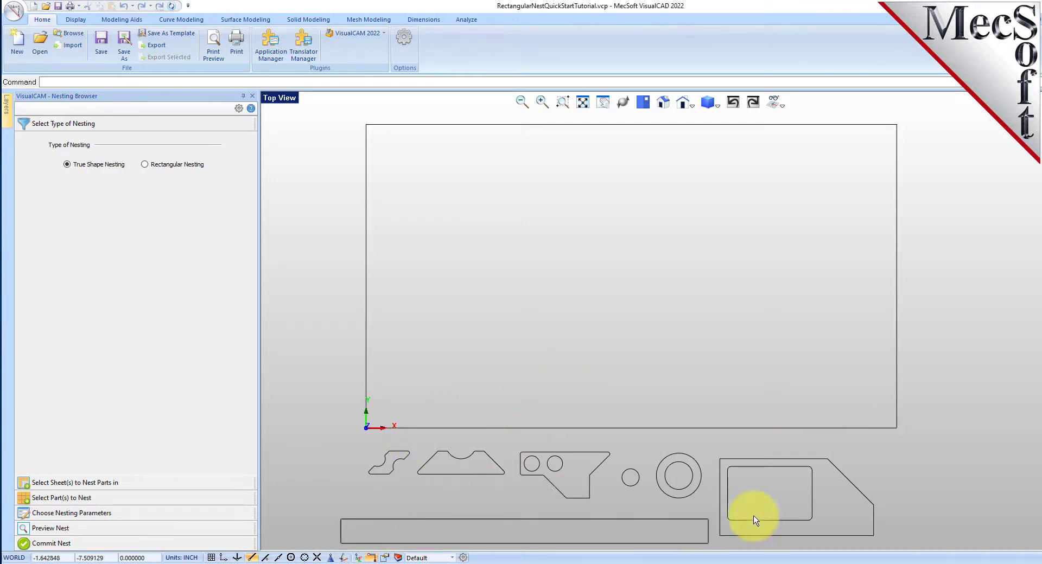
click(926, 476)
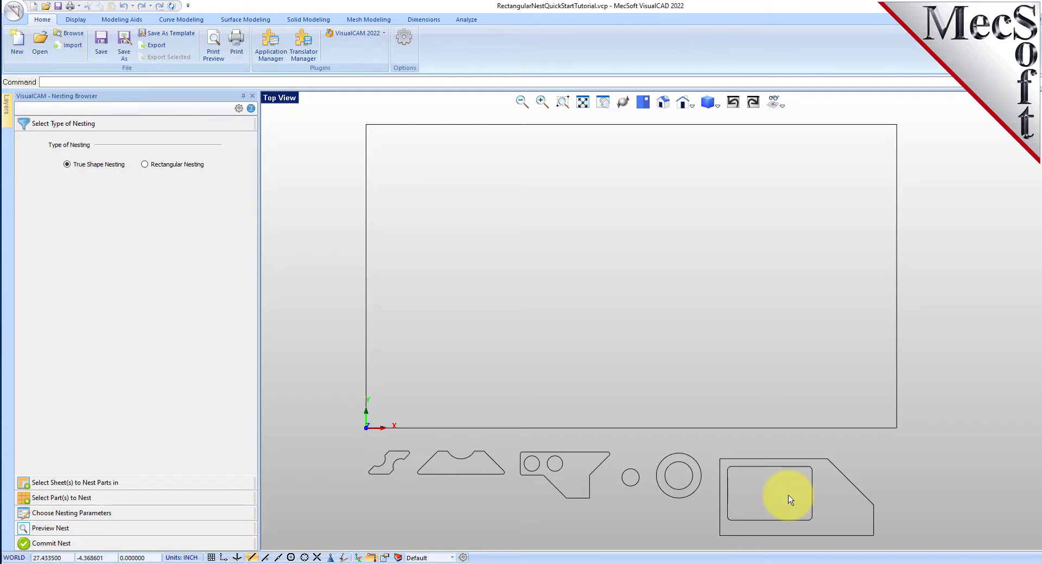
Select Rectangular Nesting as the nesting type and read through the nesting-types help page
click(108, 129)
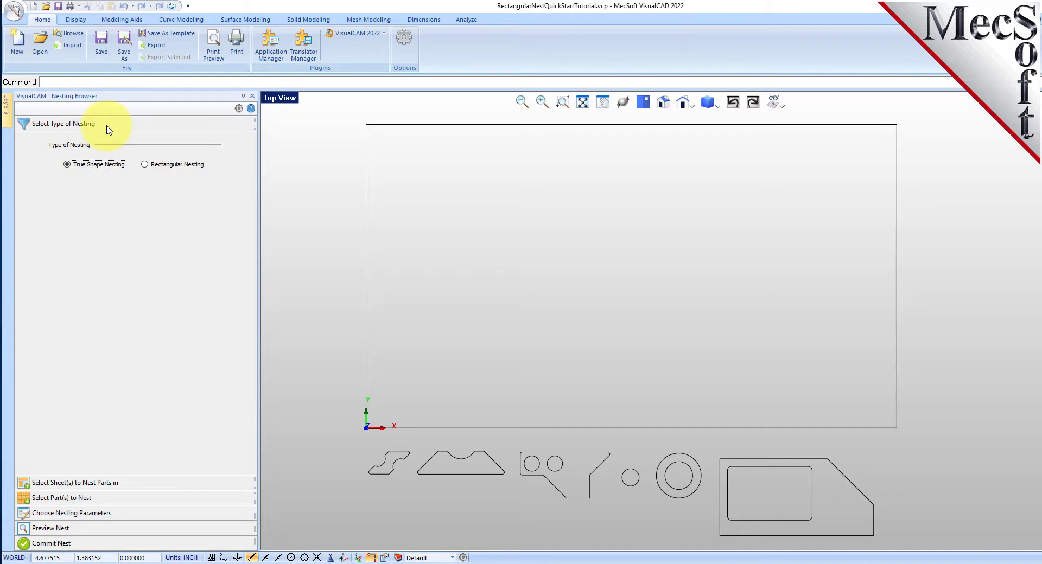
click(145, 170)
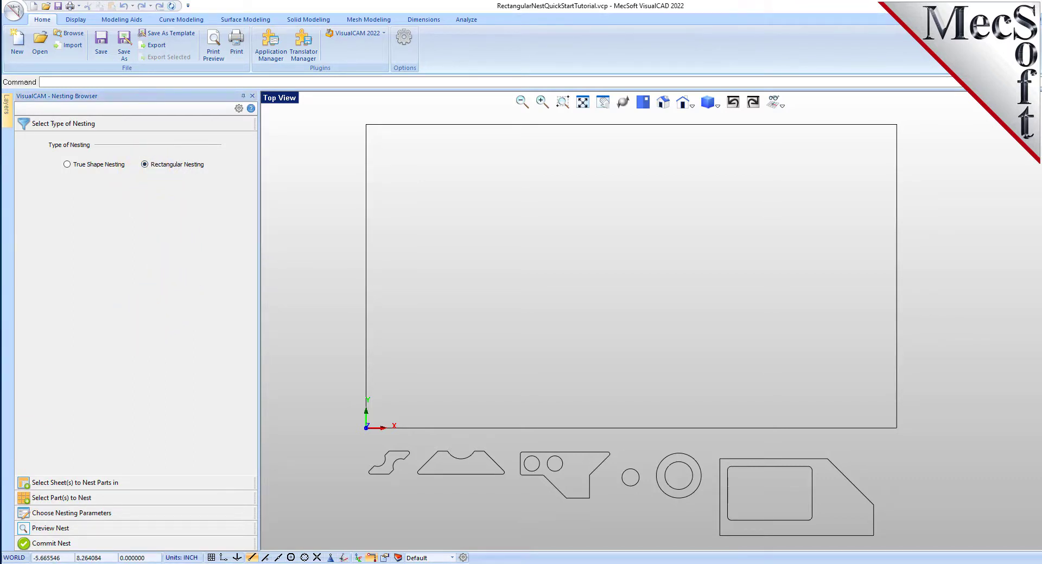
click(252, 108)
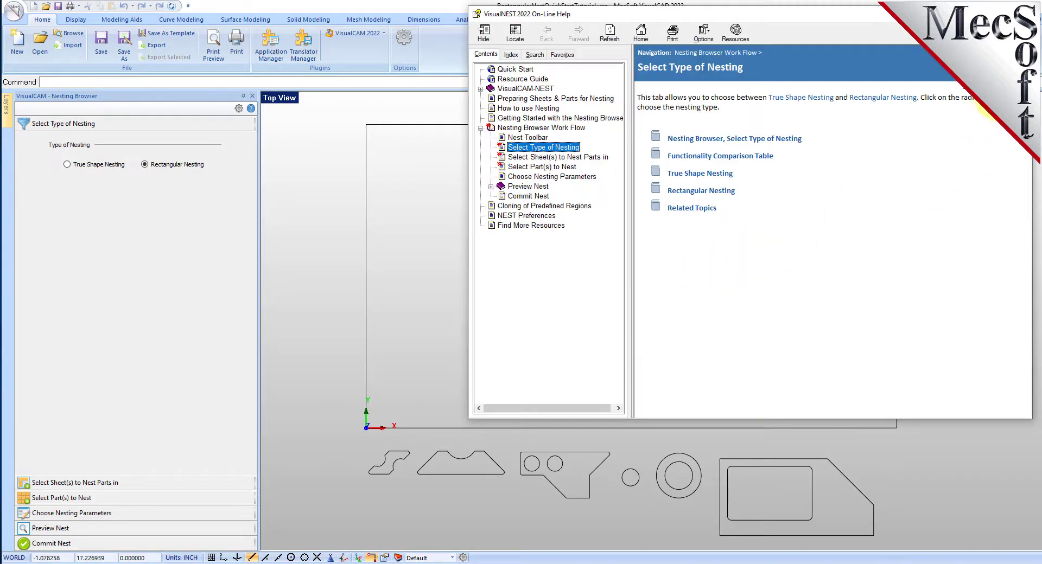
scroll(887, 190, down, 5)
scroll(884, 190, down, 5)
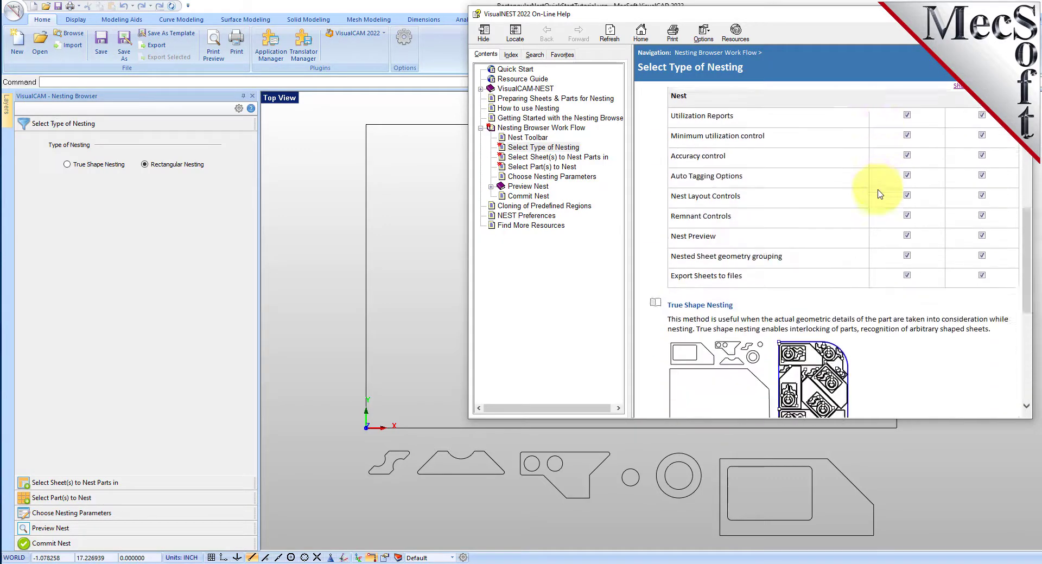
scroll(877, 190, down, 5)
scroll(877, 190, down, 3)
Define the large rectangle as Sheet 1 in the sheet selection step
click(1021, 14)
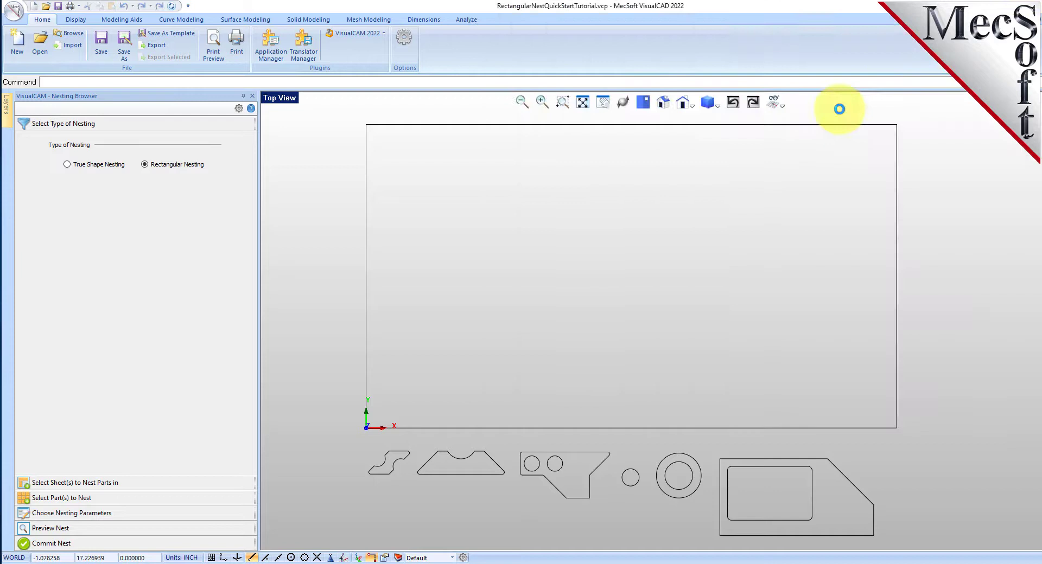
click(114, 484)
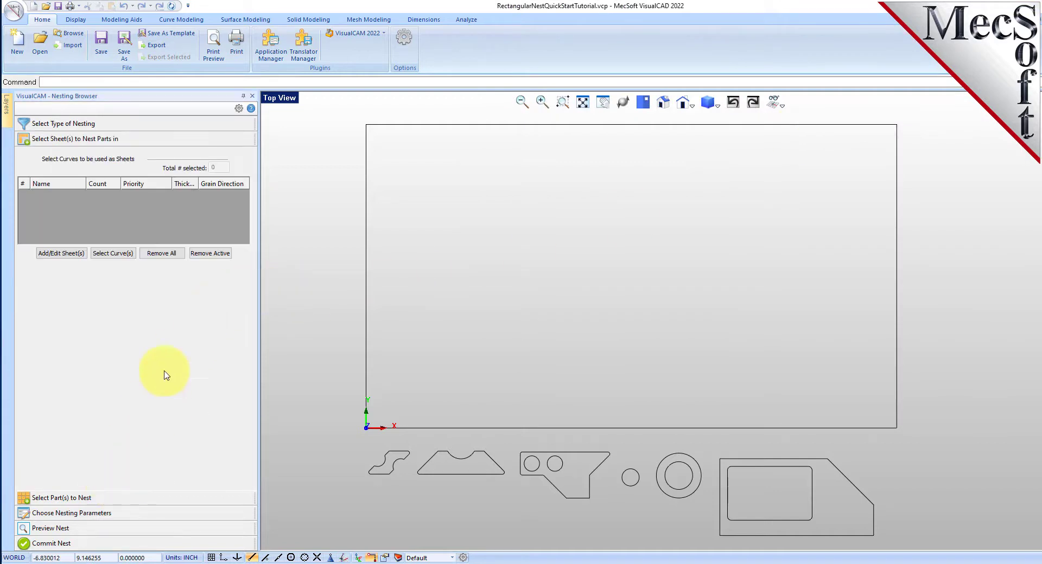
click(113, 254)
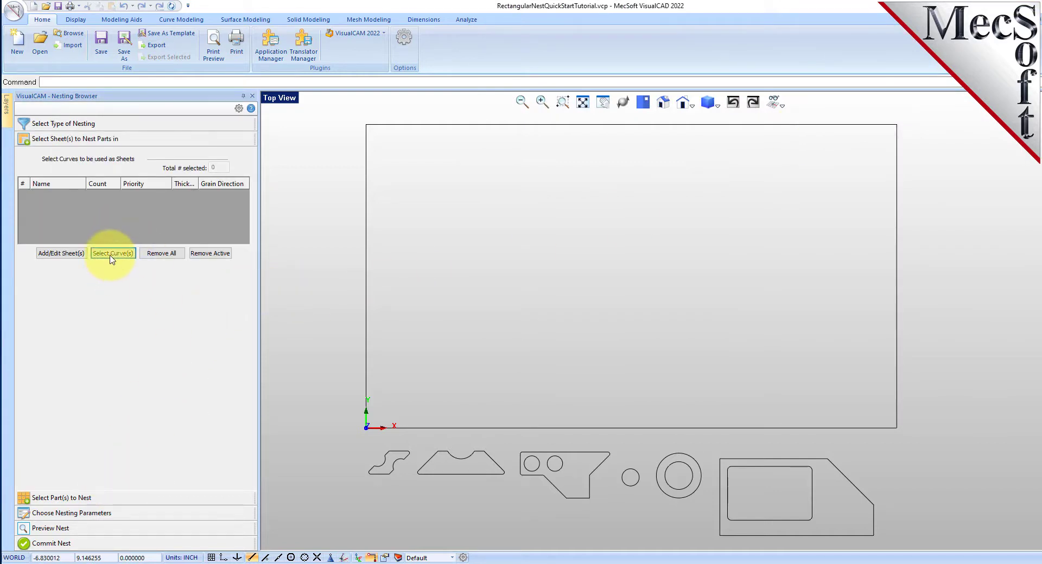
click(457, 125)
key(Return)
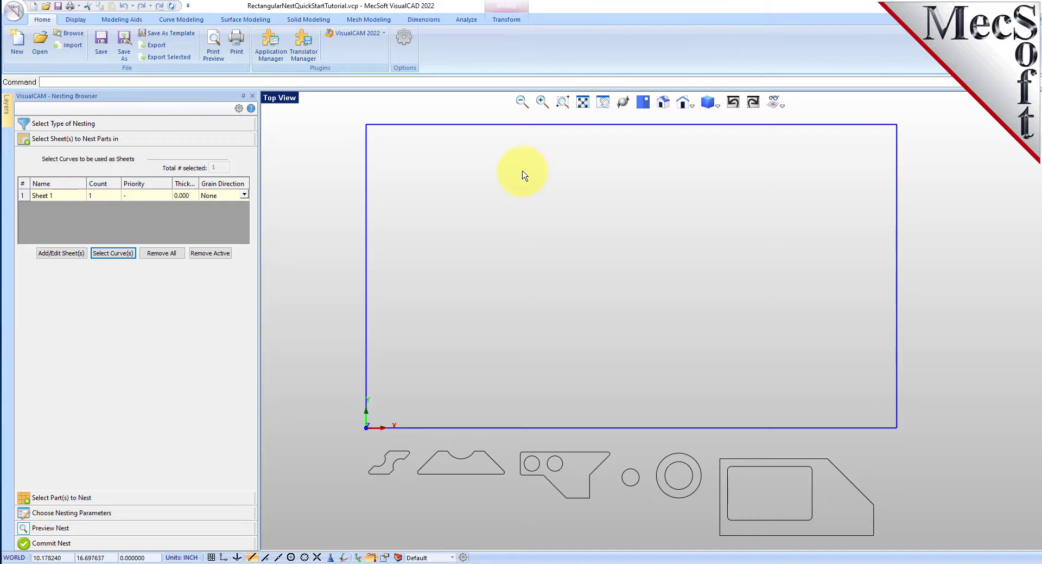
Widen the sheet table and change Sheet 1's count to 2
click(27, 197)
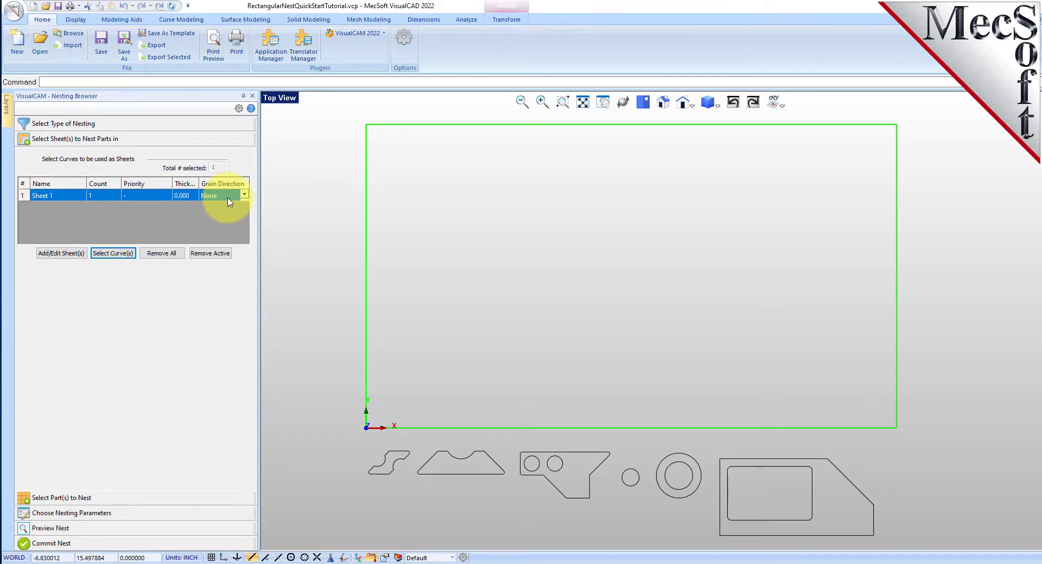
click(95, 209)
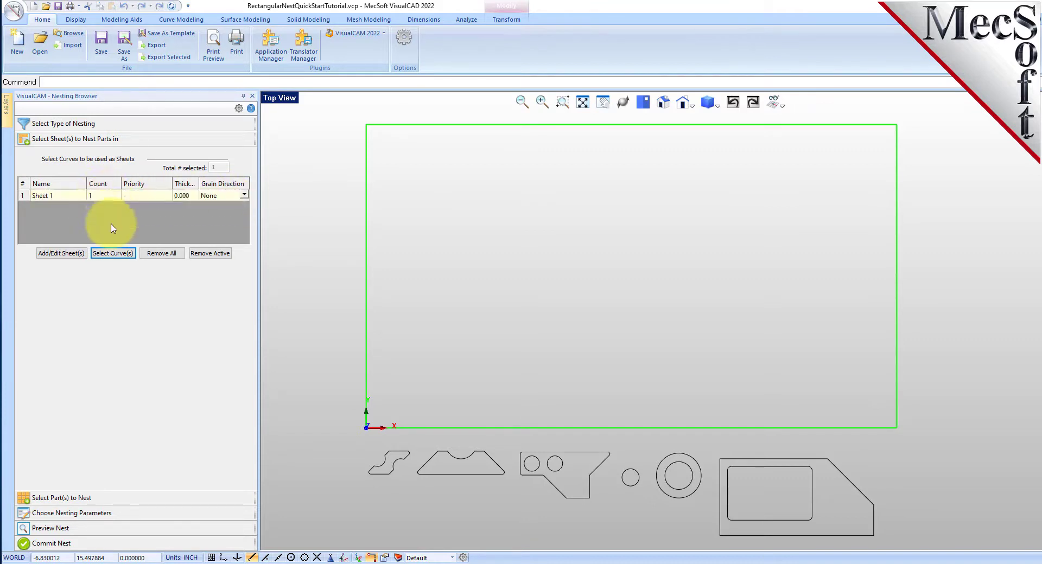
drag(172, 183, 154, 184)
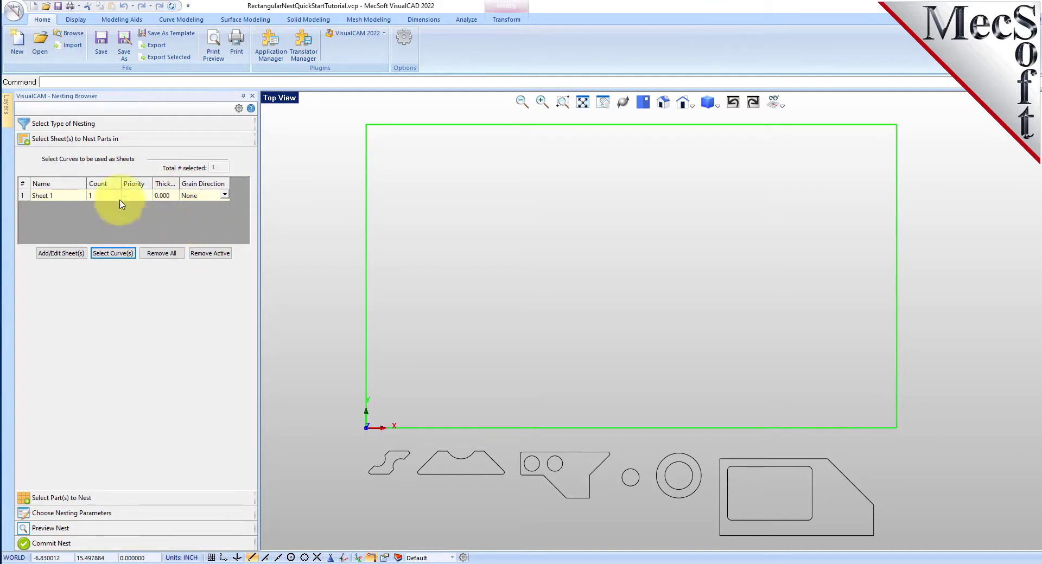
click(100, 197)
text(2)
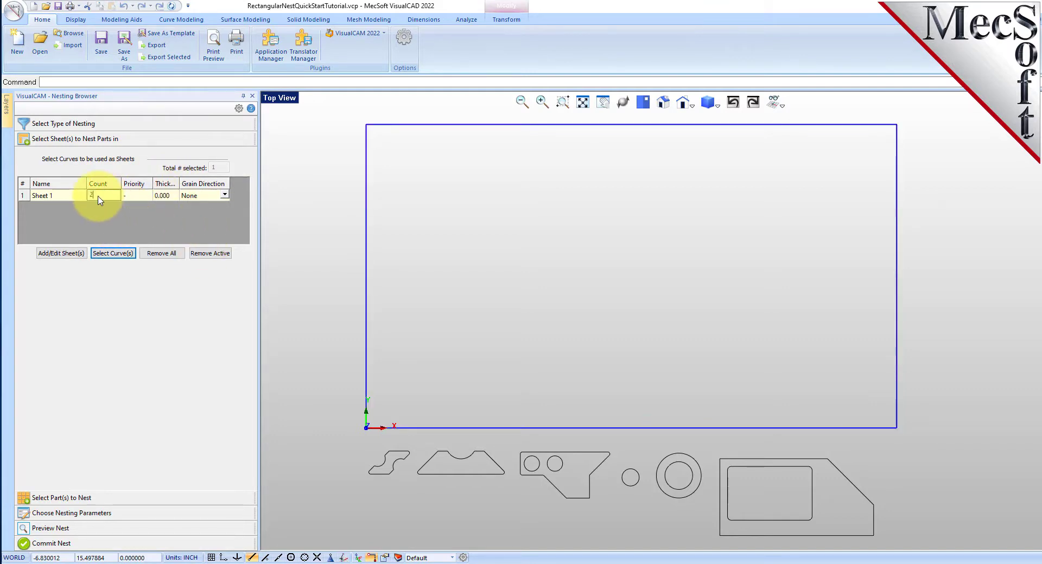
key(Return)
Window-select all six shapes below the sheet as the parts to nest
click(89, 497)
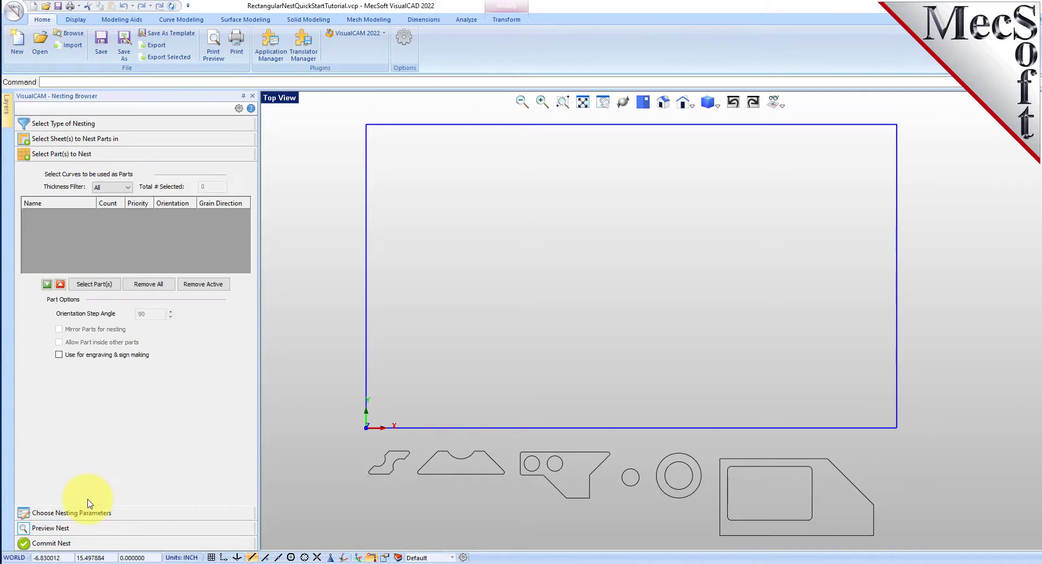
click(99, 288)
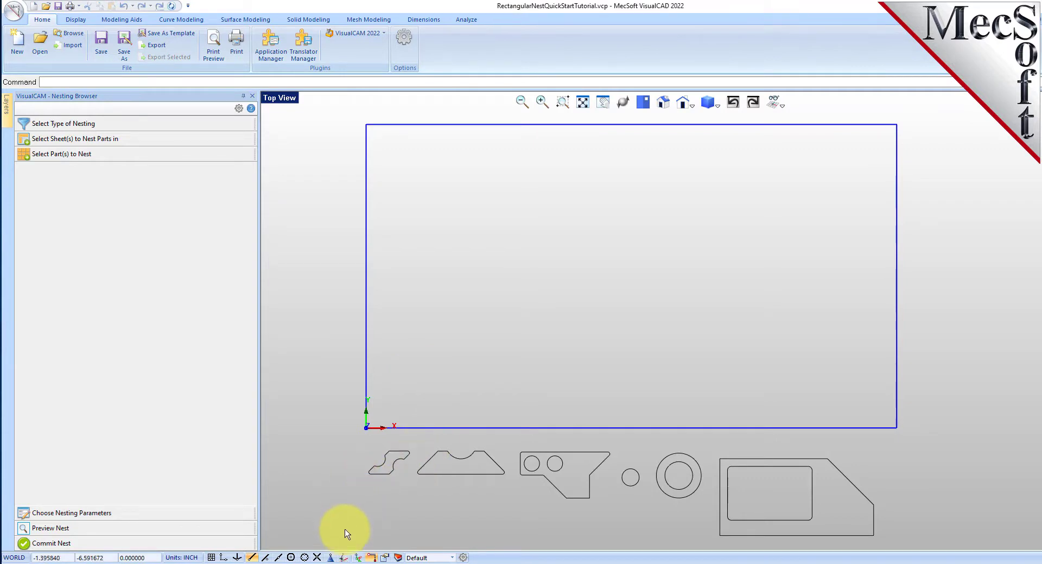
mouse_move(344, 529)
mouse_down()
mouse_move(753, 511)
mouse_move(907, 476)
mouse_move(395, 538)
mouse_move(401, 552)
mouse_move(898, 440)
mouse_up()
right_click(922, 458)
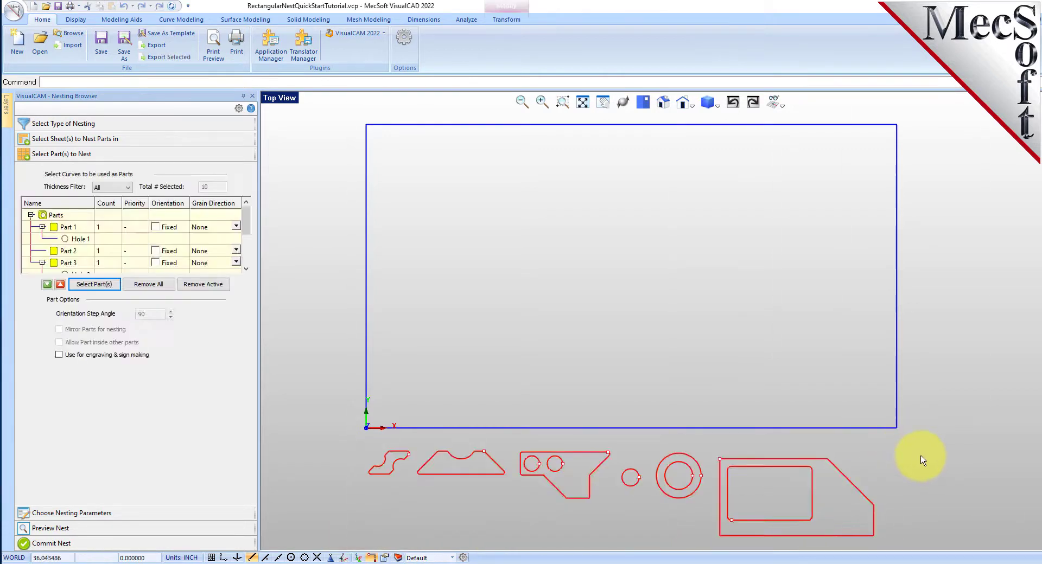
Inspect the listed parts and holes, checking Part 3 and its two holes
click(68, 227)
click(74, 263)
scroll(71, 233, down, 1)
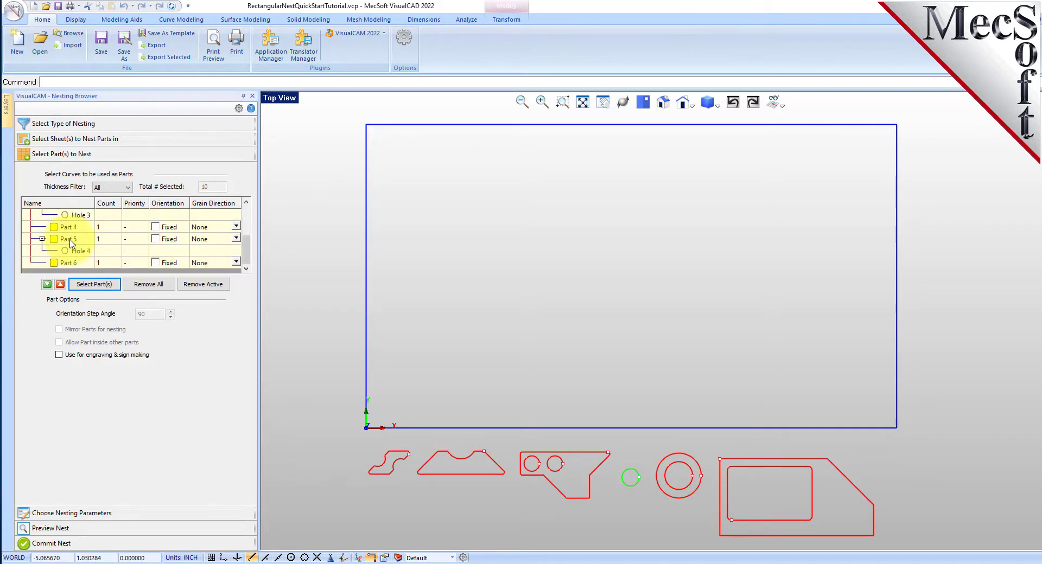
scroll(74, 220, down, 1)
click(74, 215)
click(76, 250)
scroll(74, 244, up, 1)
scroll(72, 236, up, 1)
click(69, 226)
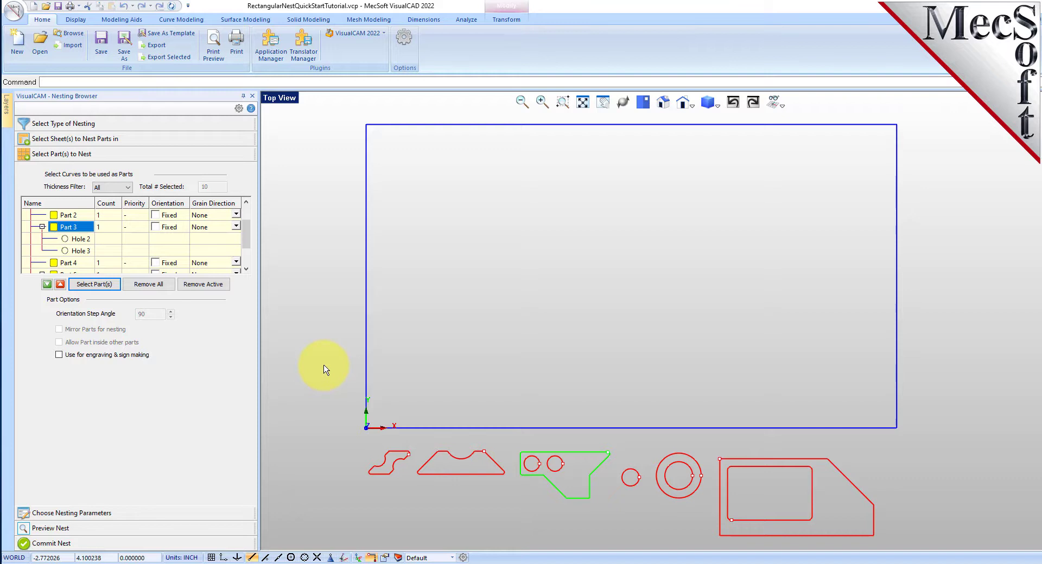
click(82, 239)
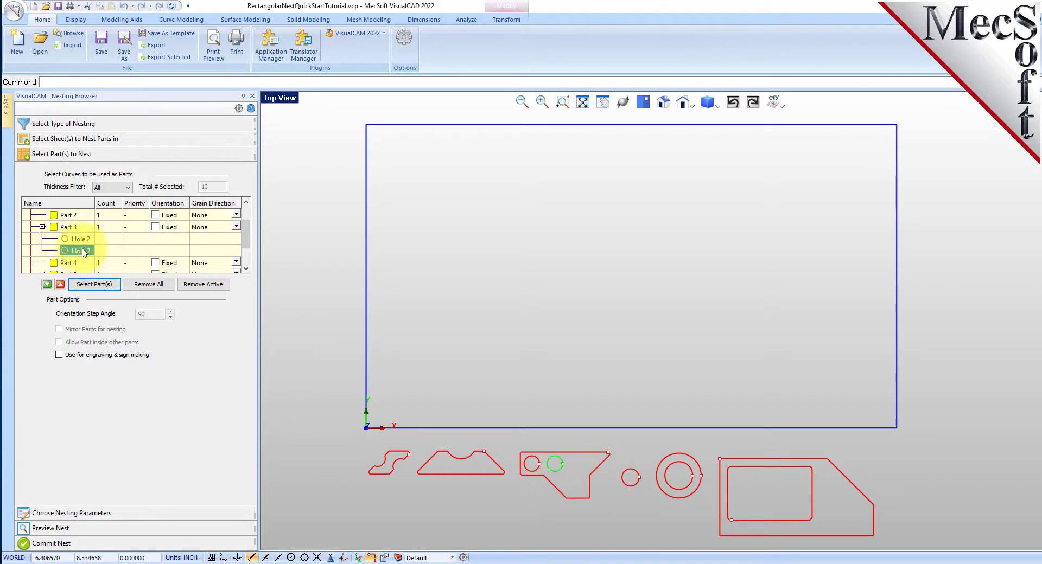
click(76, 228)
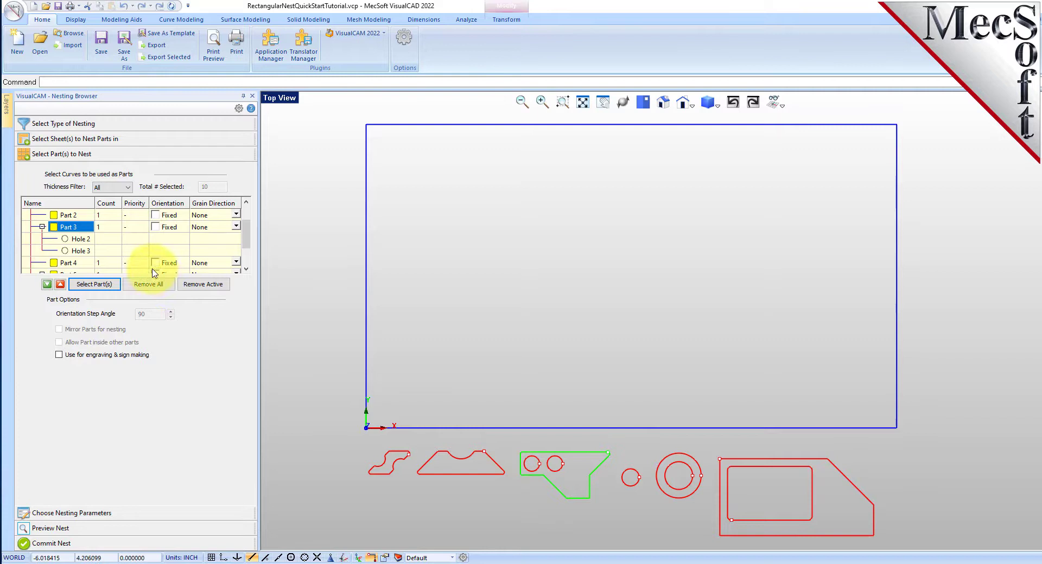
scroll(109, 243, down, 1)
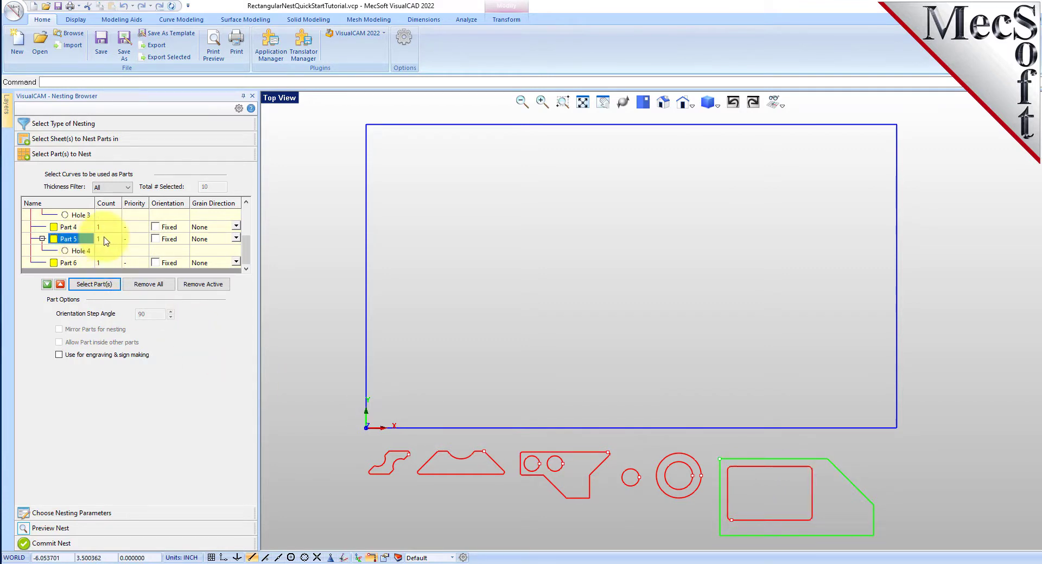
Set Part 1's count to 50 and copy it to every part with Make all the same
scroll(105, 222, up, 2)
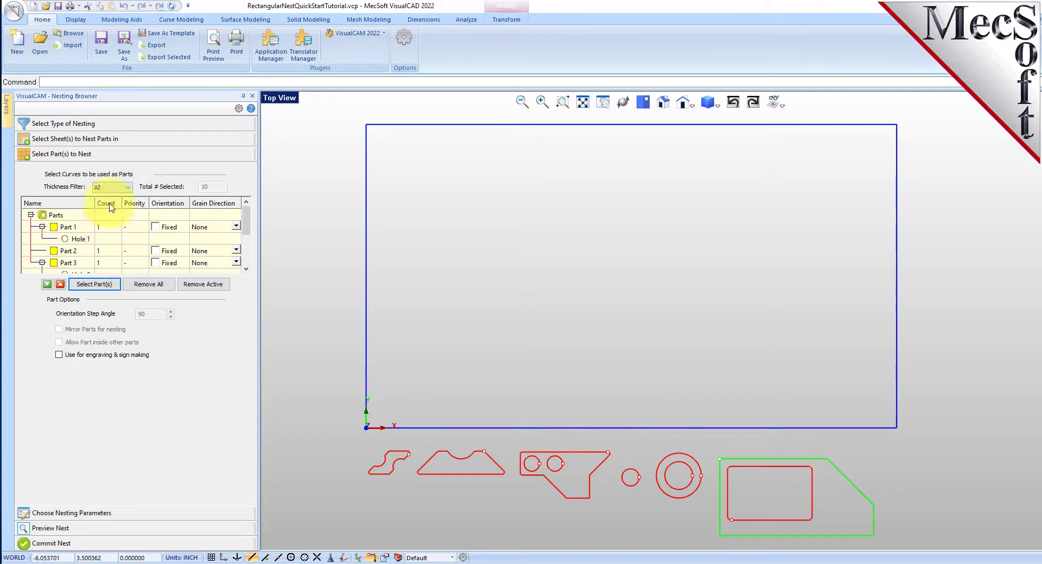
click(109, 228)
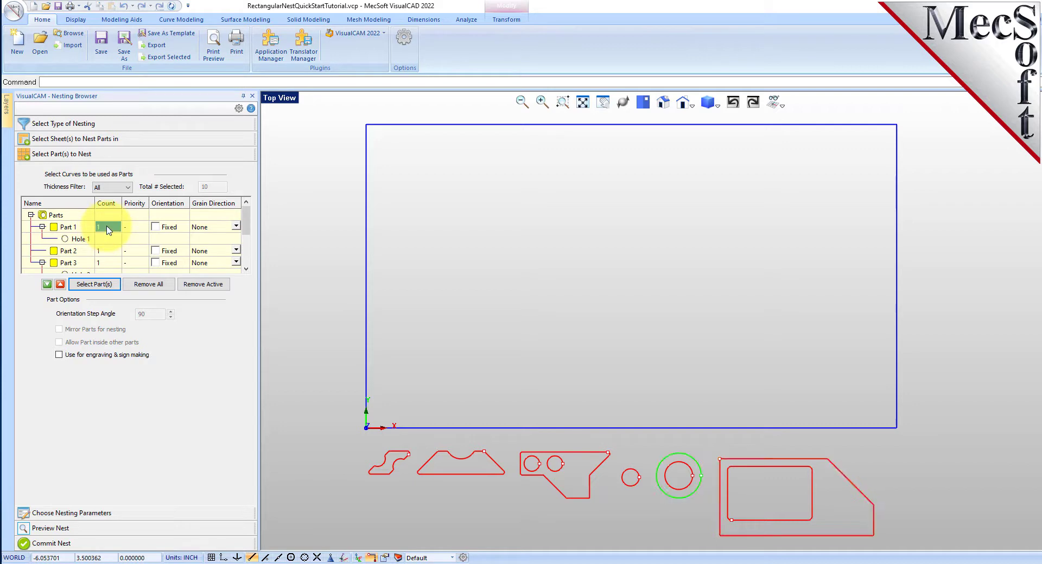
text(50)
key(Return)
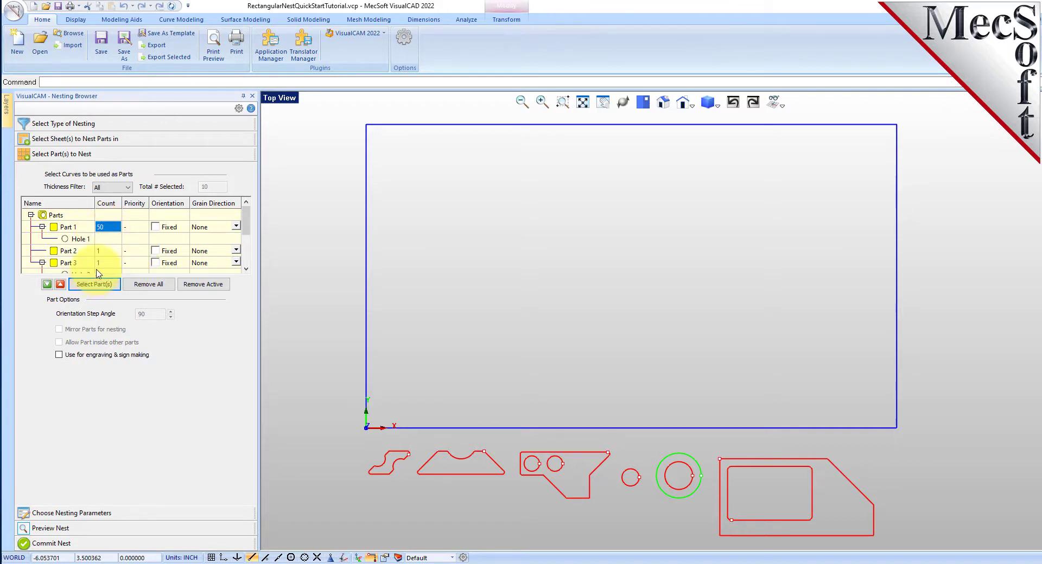
right_click(108, 229)
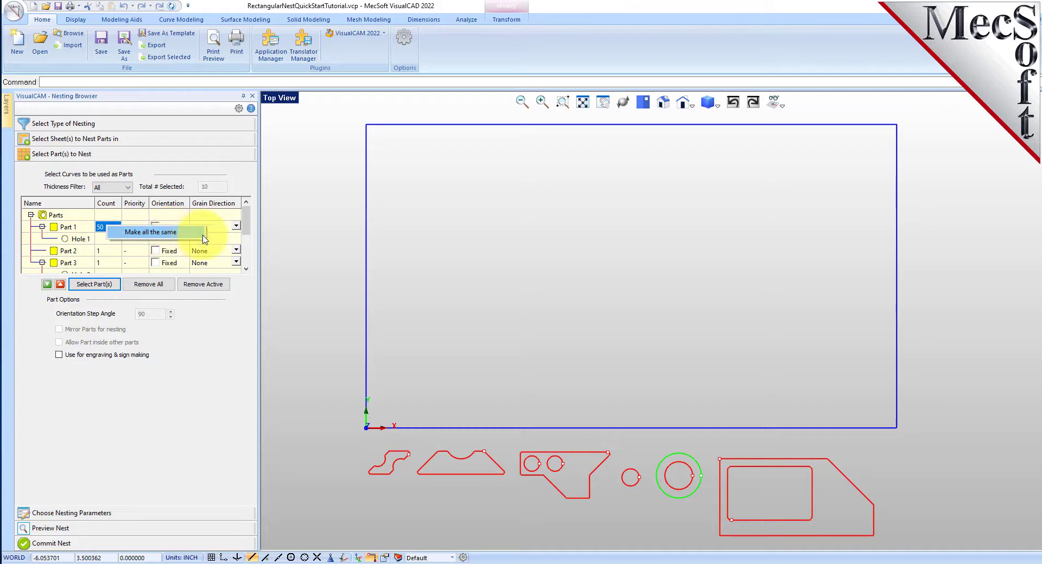
click(182, 238)
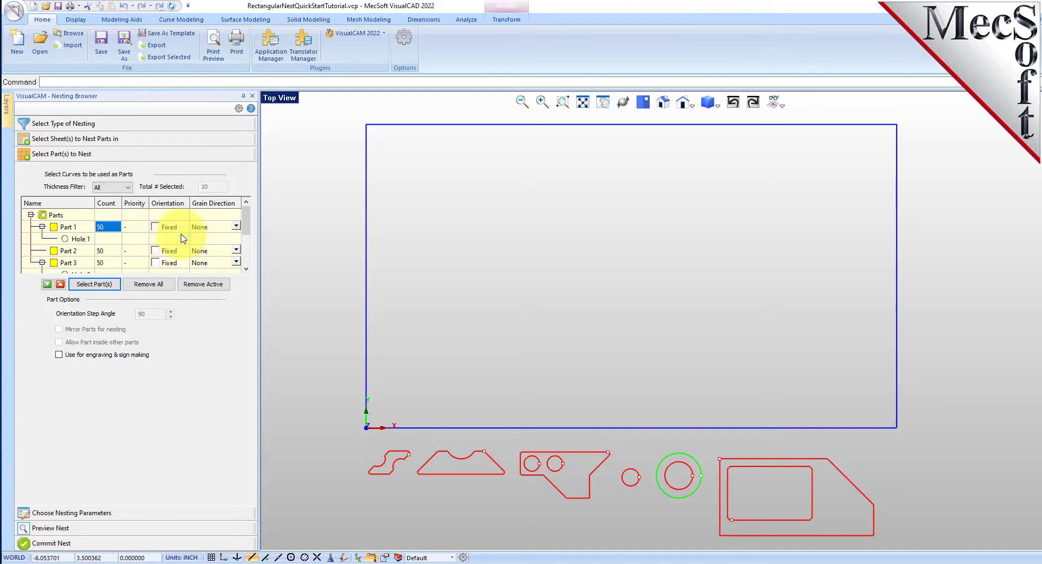
scroll(136, 229, down, 3)
scroll(103, 248, up, 3)
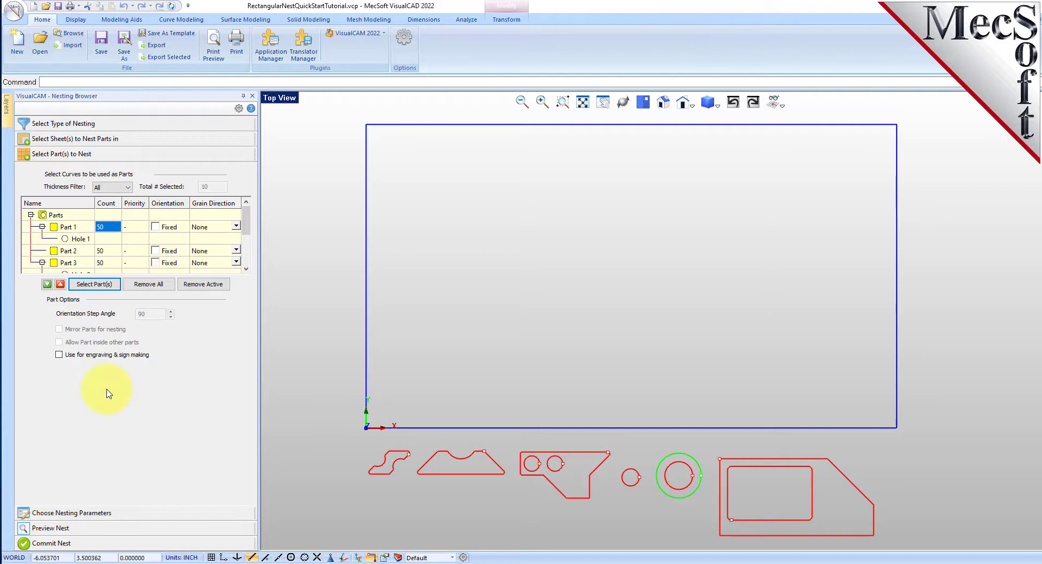
Open the nesting parameters, try Along X and Along Y layouts, then keep Stack
click(97, 514)
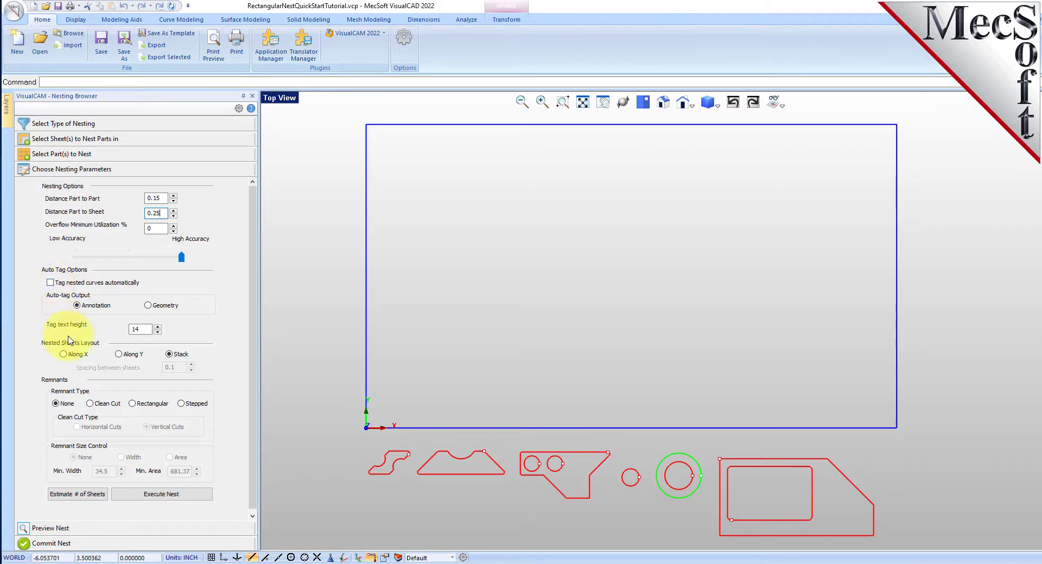
click(65, 354)
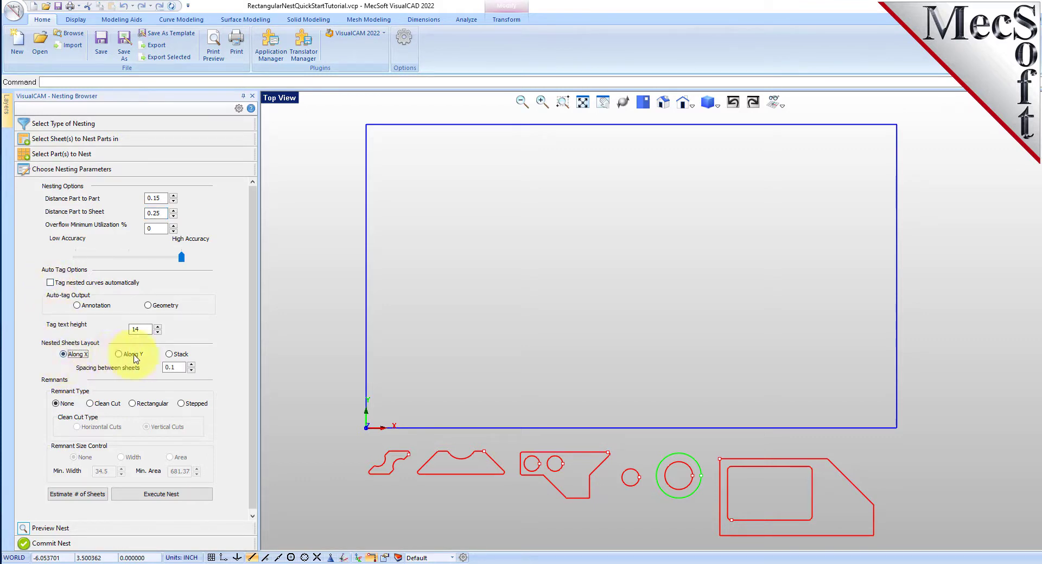
click(131, 354)
click(169, 355)
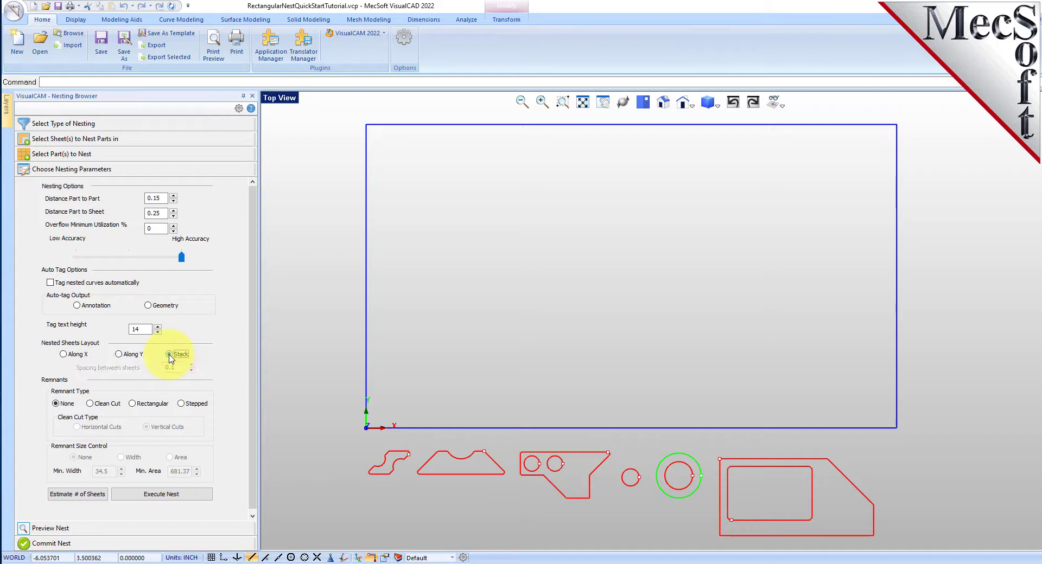
Estimate the sheets needed and apply the estimated 7 as Sheet 1's count
click(93, 500)
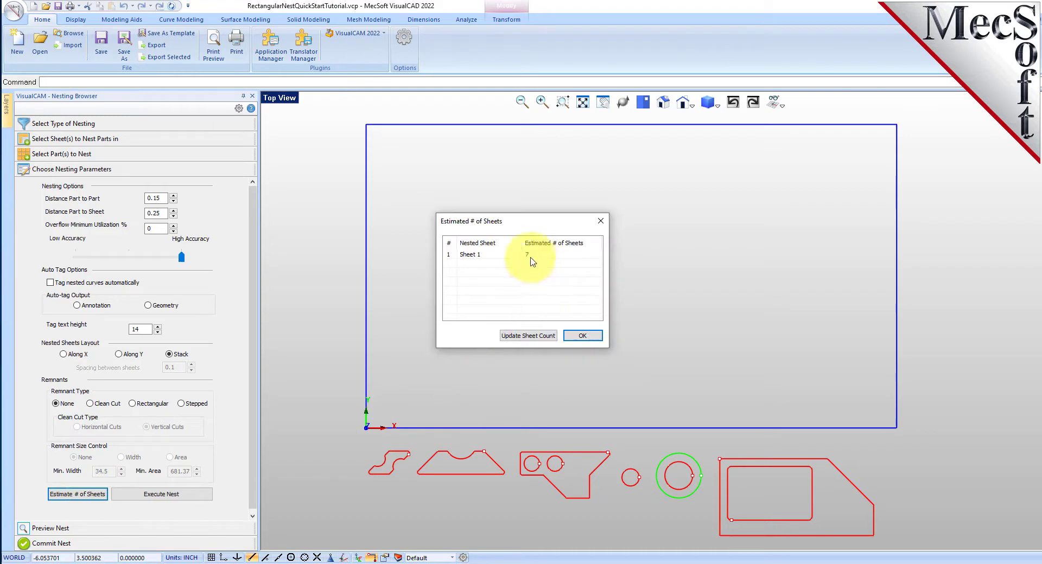
click(458, 255)
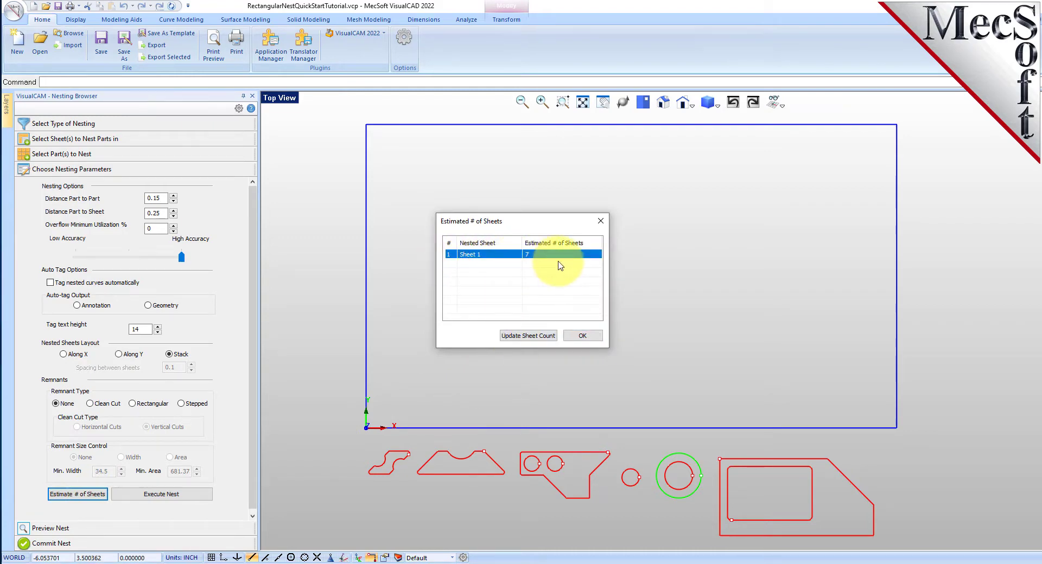
click(527, 341)
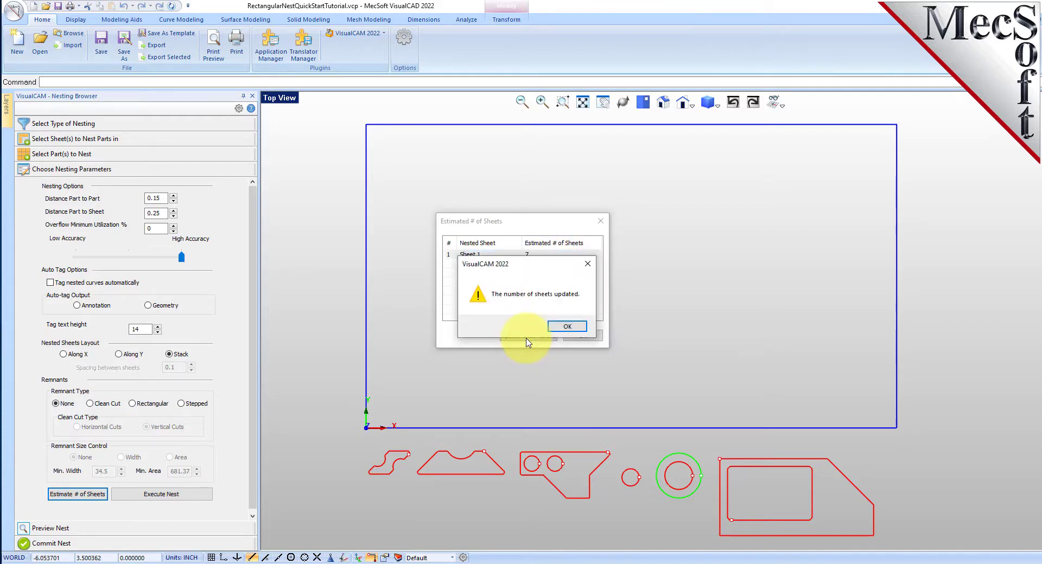
click(567, 327)
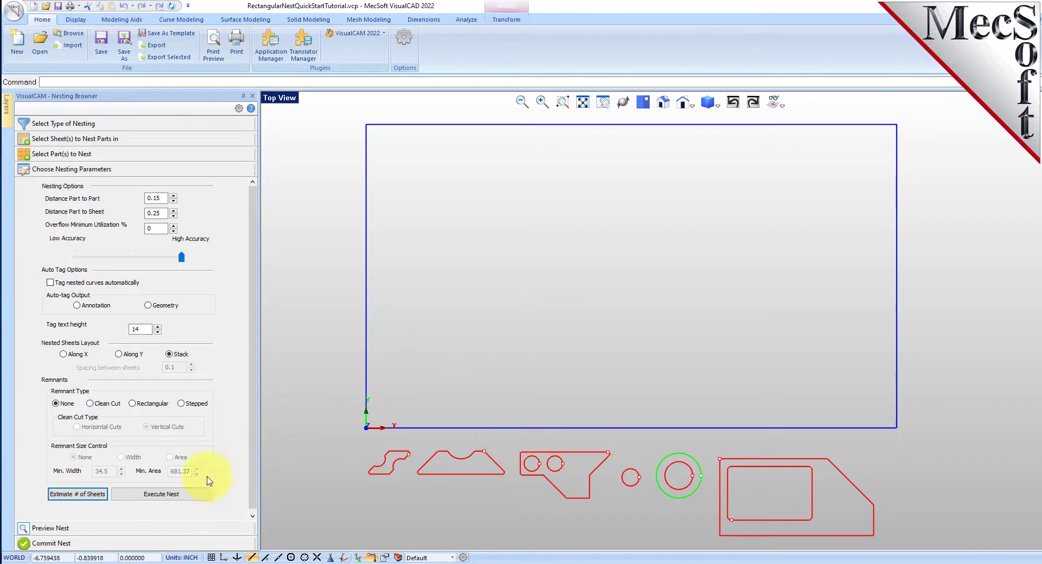
Run the nest, view Sheets 1-2 through 1-4, and check the utilization report
click(182, 498)
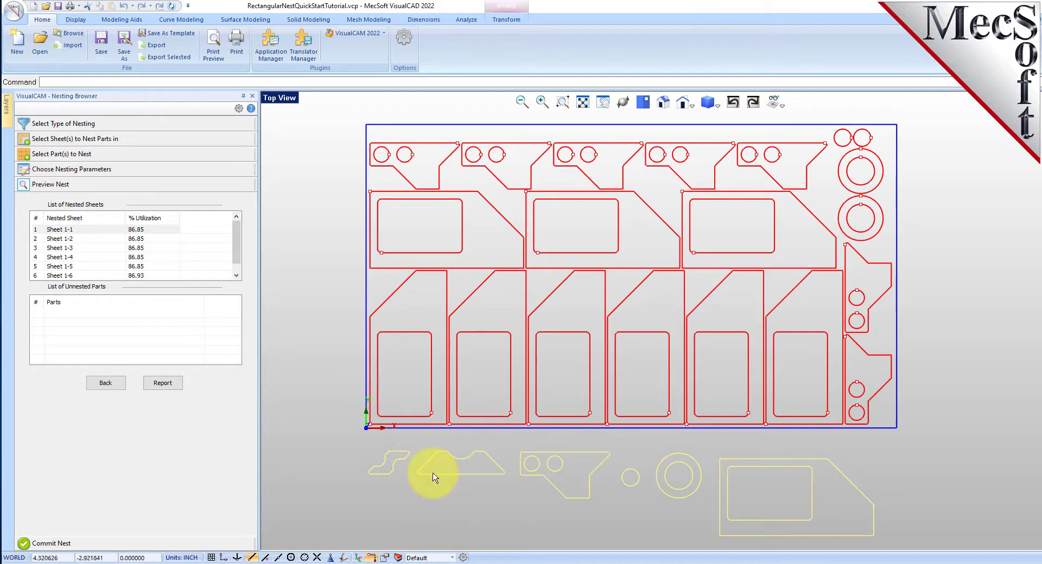
click(68, 239)
click(71, 257)
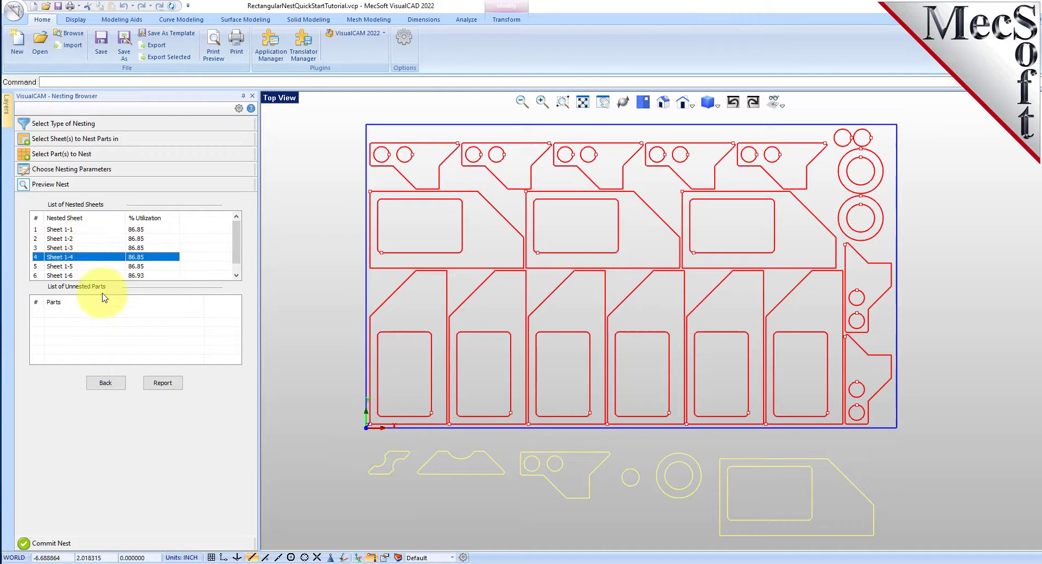
click(162, 385)
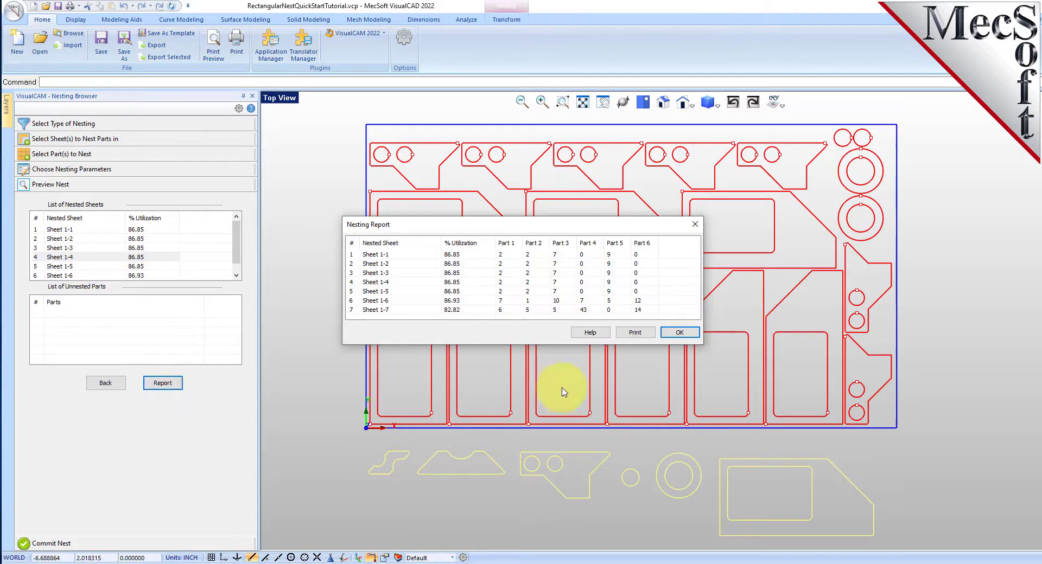
click(680, 333)
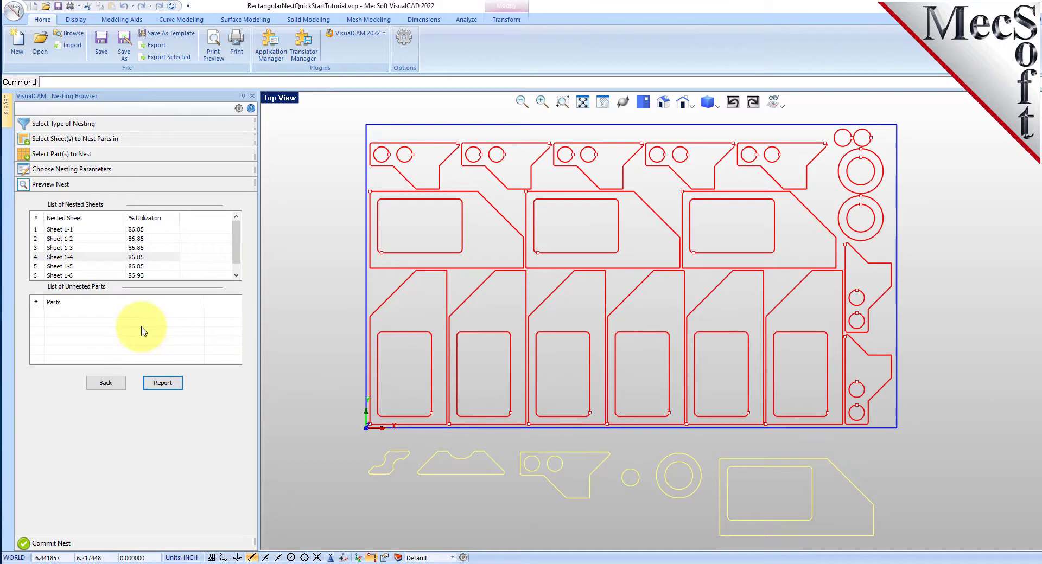
View nested Sheets 1-5 and 1-7, ending on Sheet 1-6
click(137, 267)
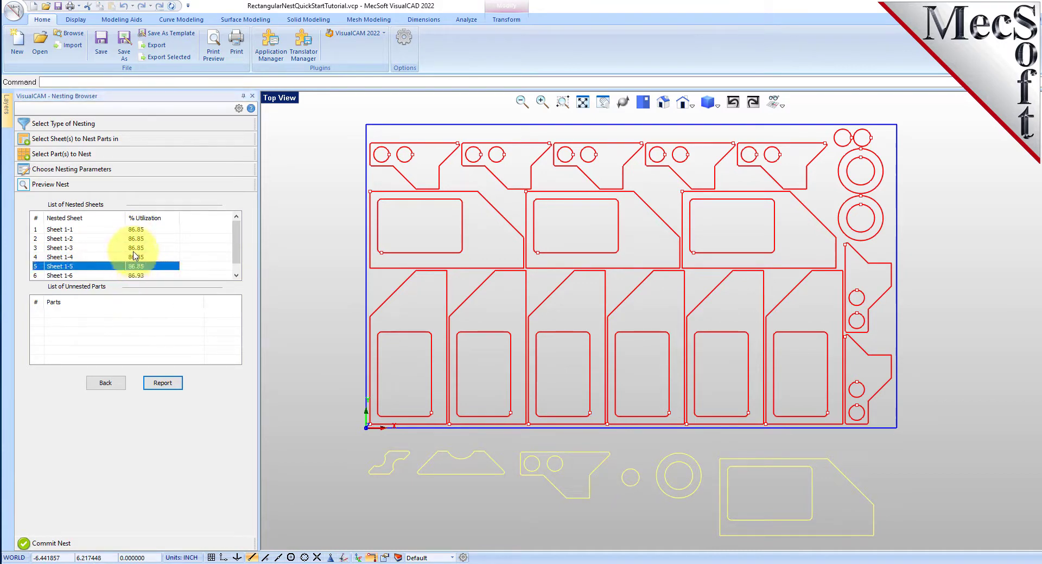
scroll(136, 266, down, 1)
click(137, 276)
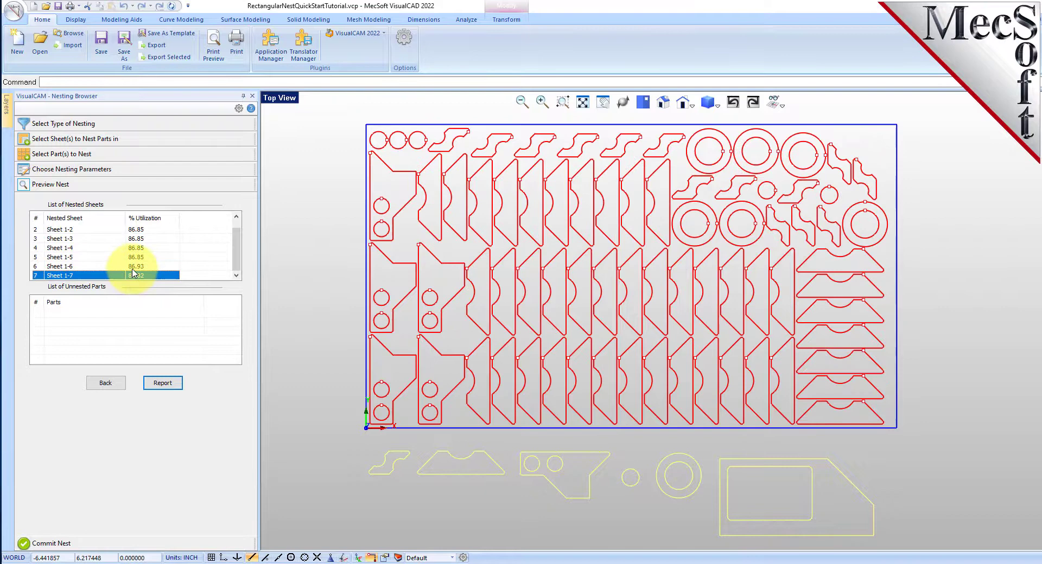
click(133, 266)
scroll(138, 252, up, 1)
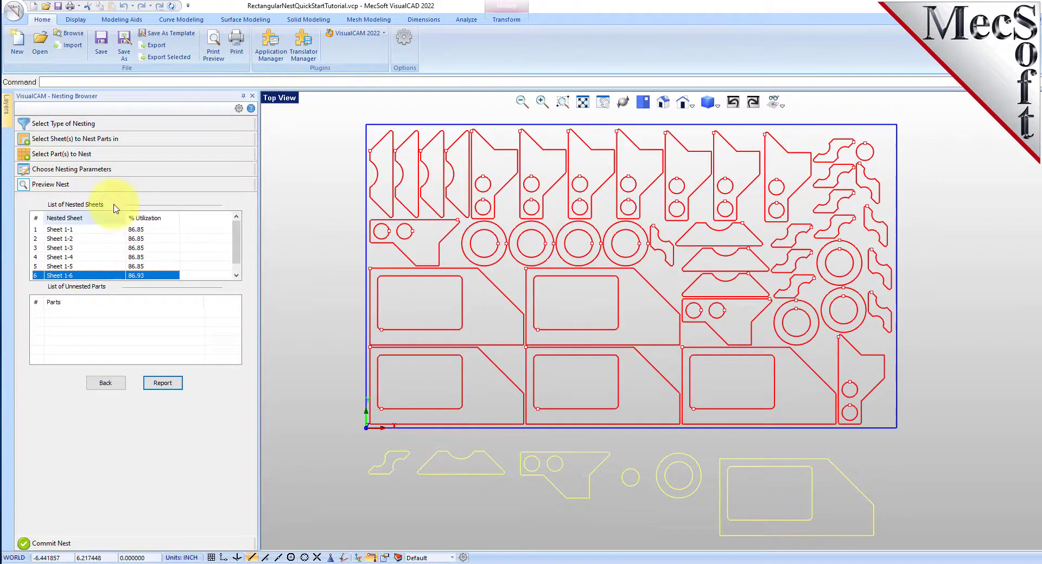
Set Sheet 1's grain direction to Along X
click(73, 139)
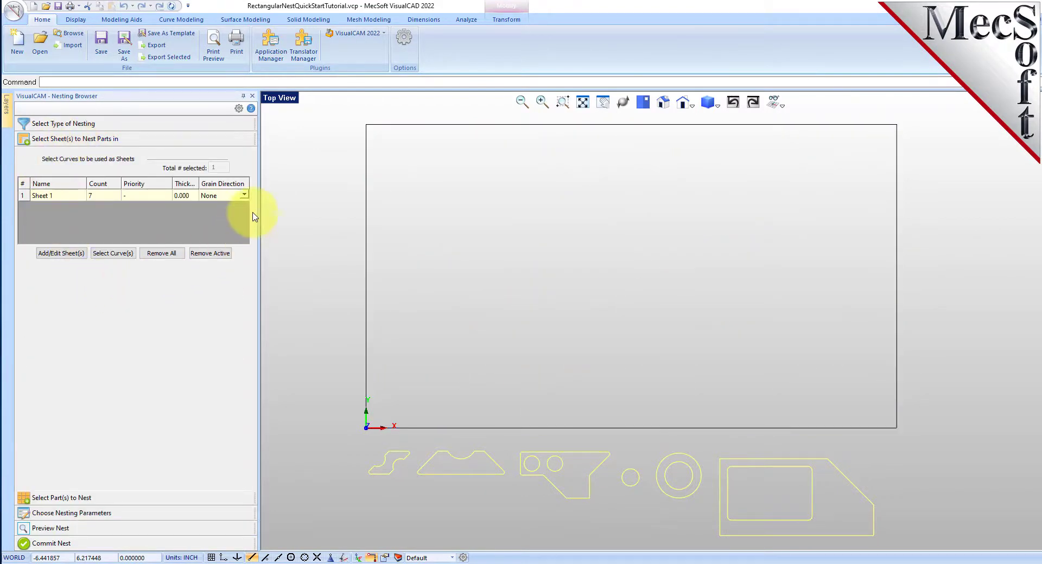
click(243, 196)
click(243, 196)
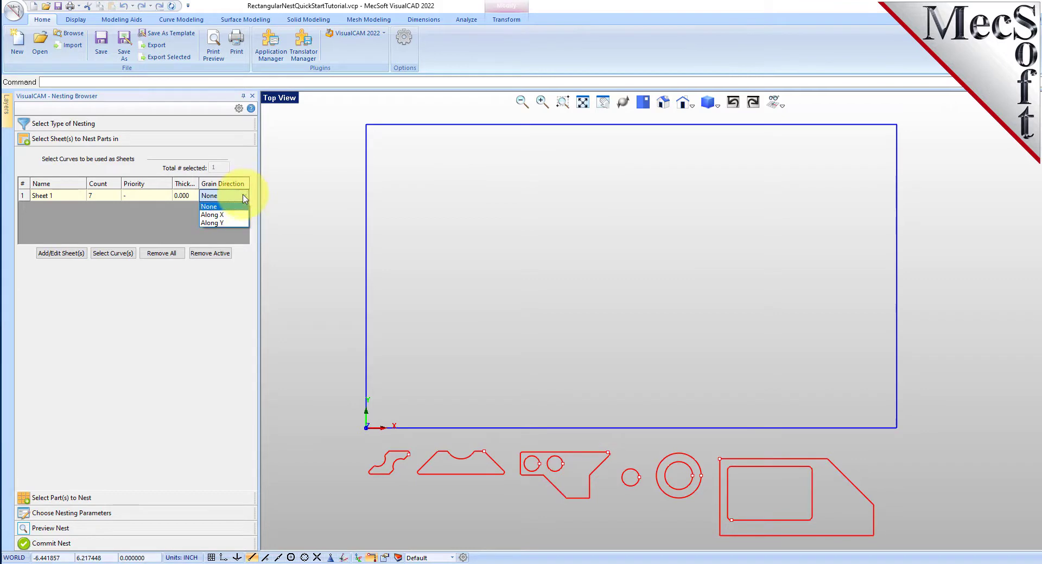
click(236, 214)
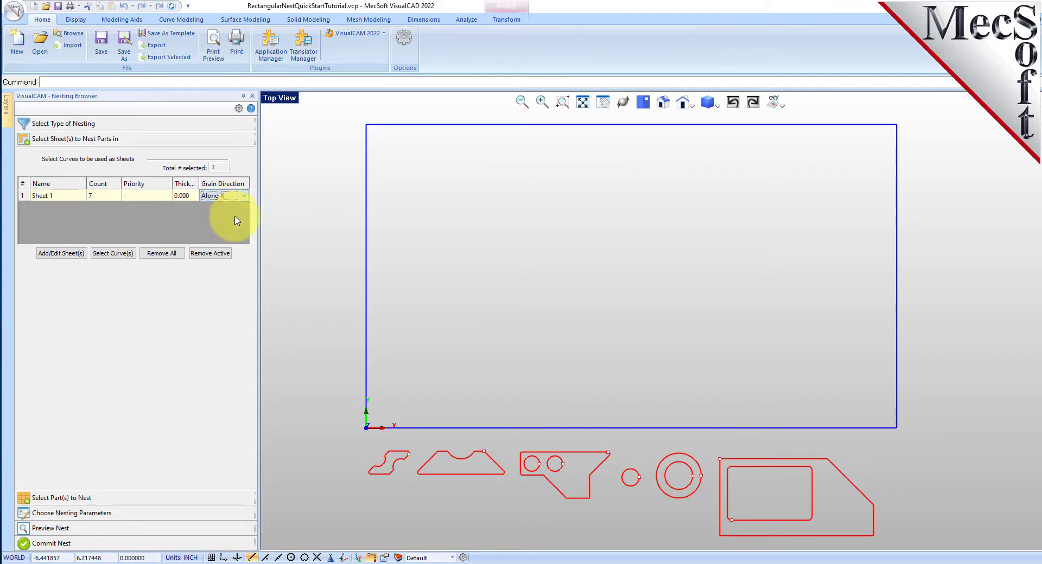
Force Part 5's grain direction Along Y, then return to the nesting parameters
click(69, 498)
scroll(92, 233, down, 1)
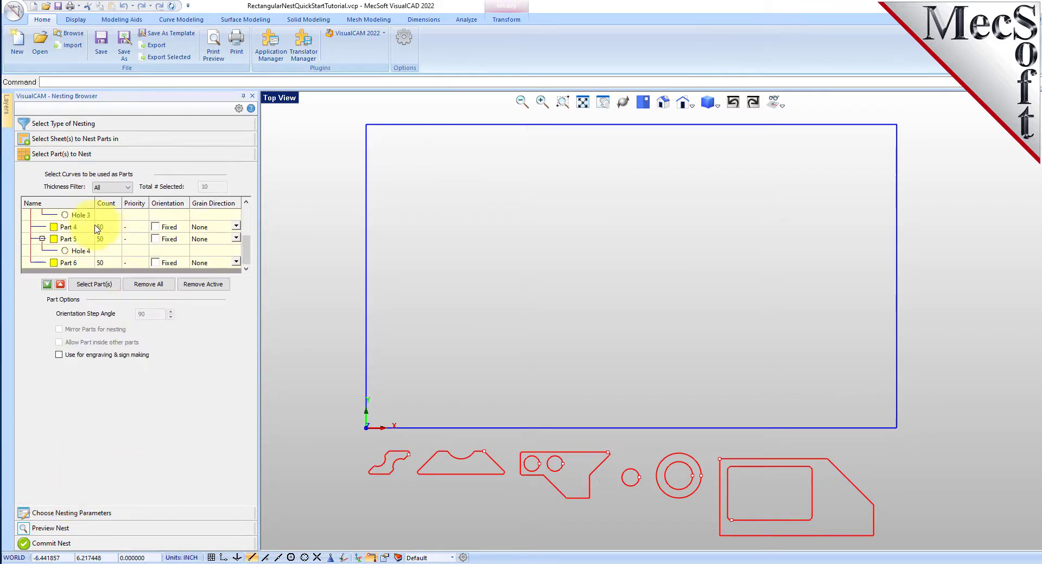
scroll(70, 239, down, 1)
click(56, 243)
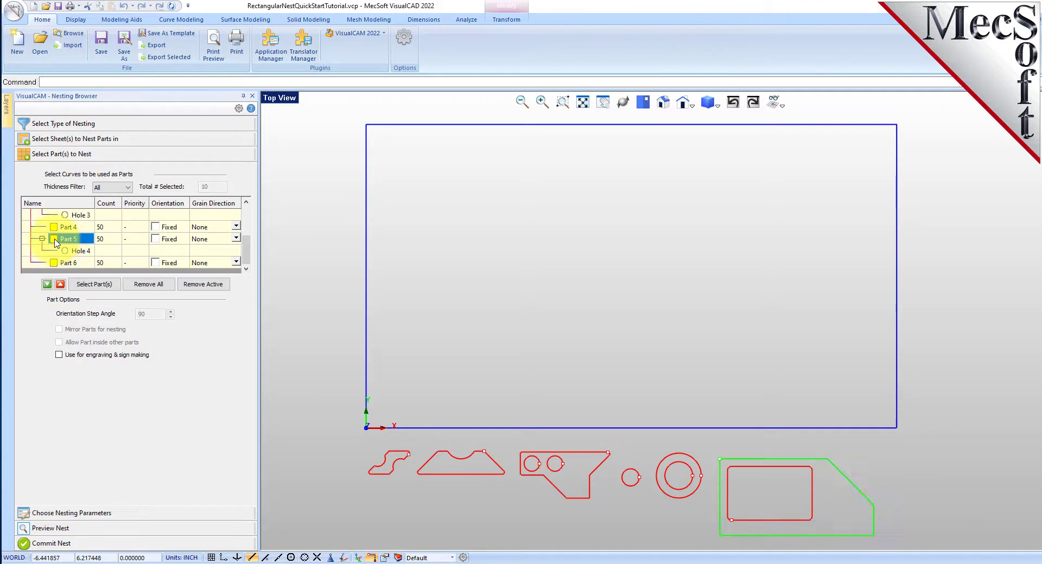
click(203, 239)
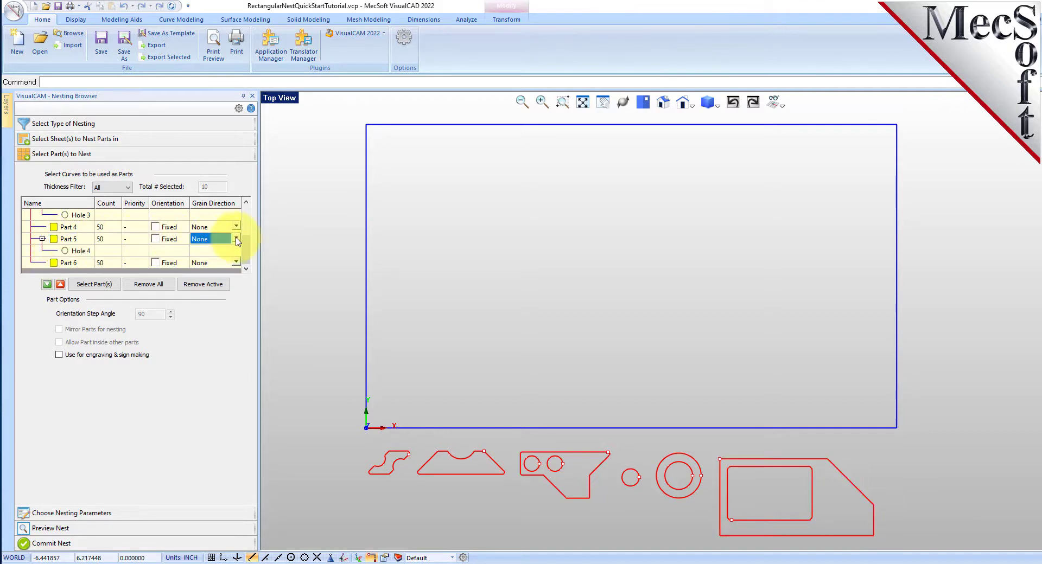
click(237, 241)
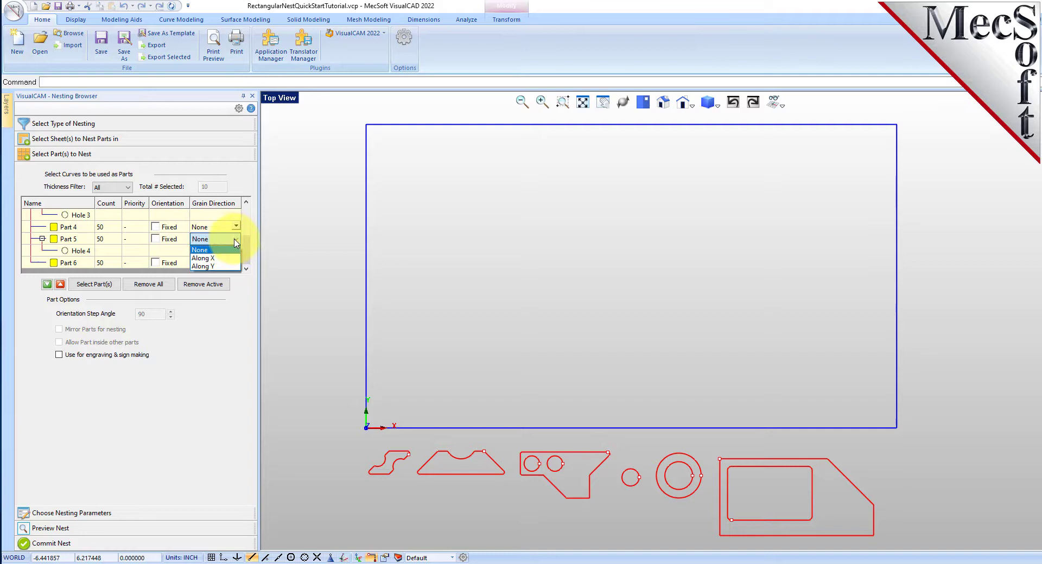
click(214, 265)
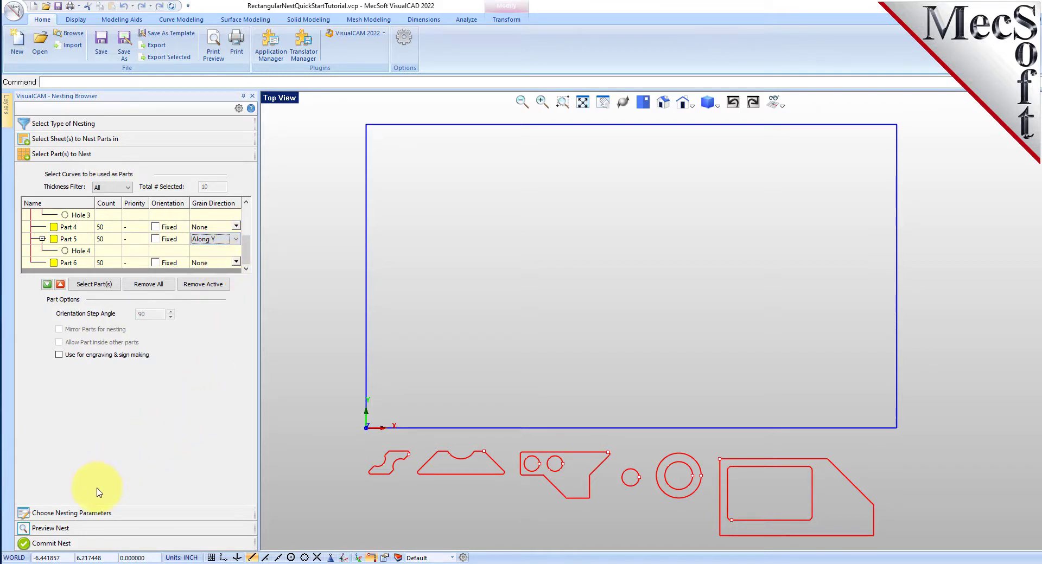
click(95, 513)
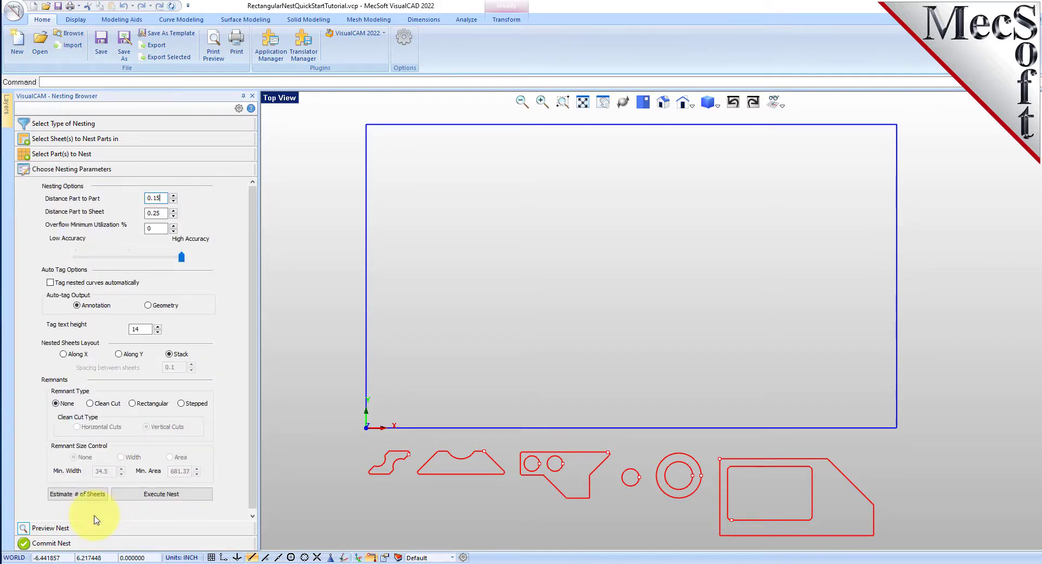
Rerun the nest with the grain settings and review Sheets 1-2 through 1-7
click(163, 494)
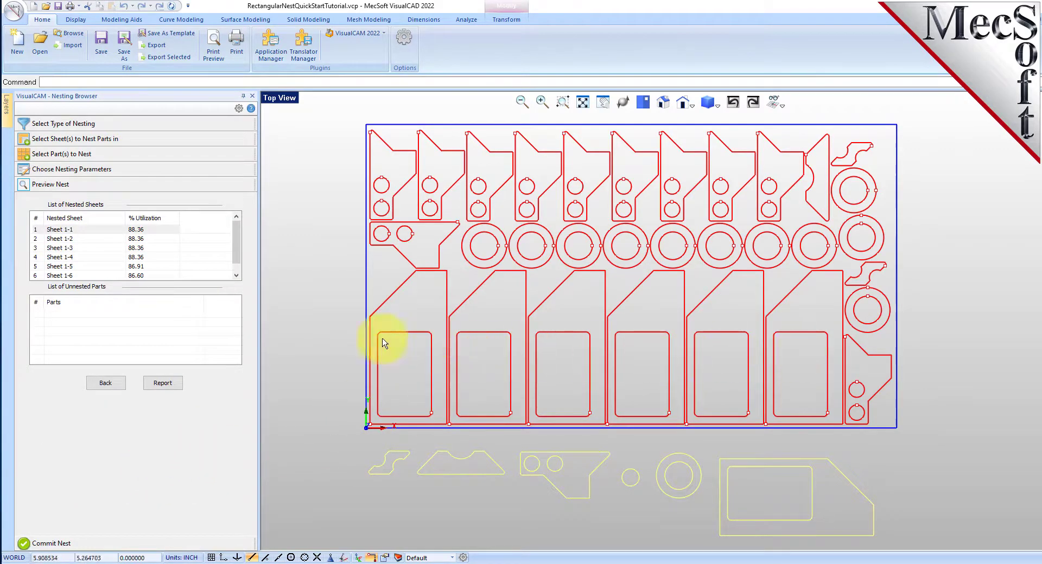
click(154, 239)
click(154, 248)
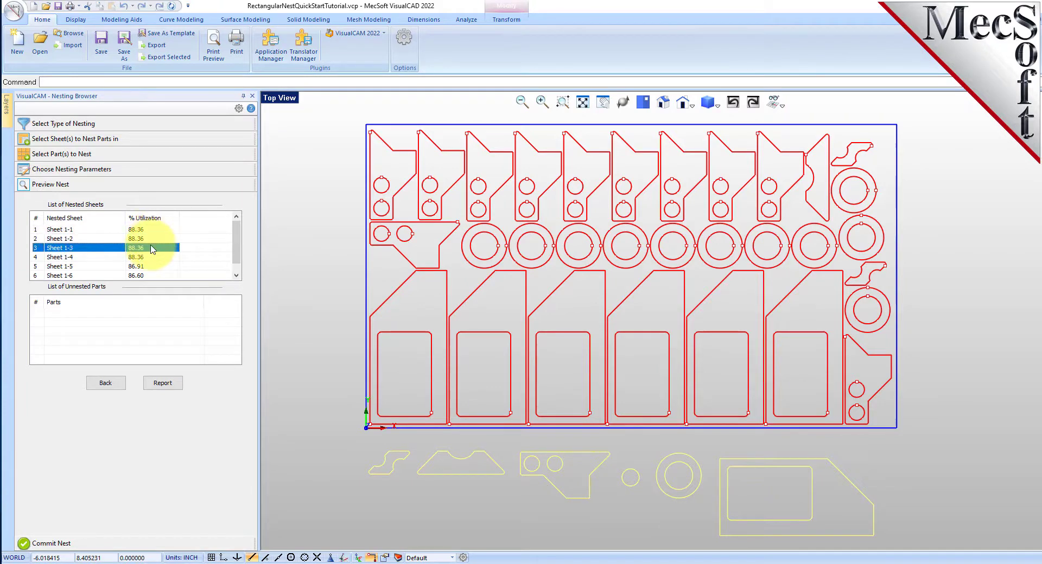
click(150, 257)
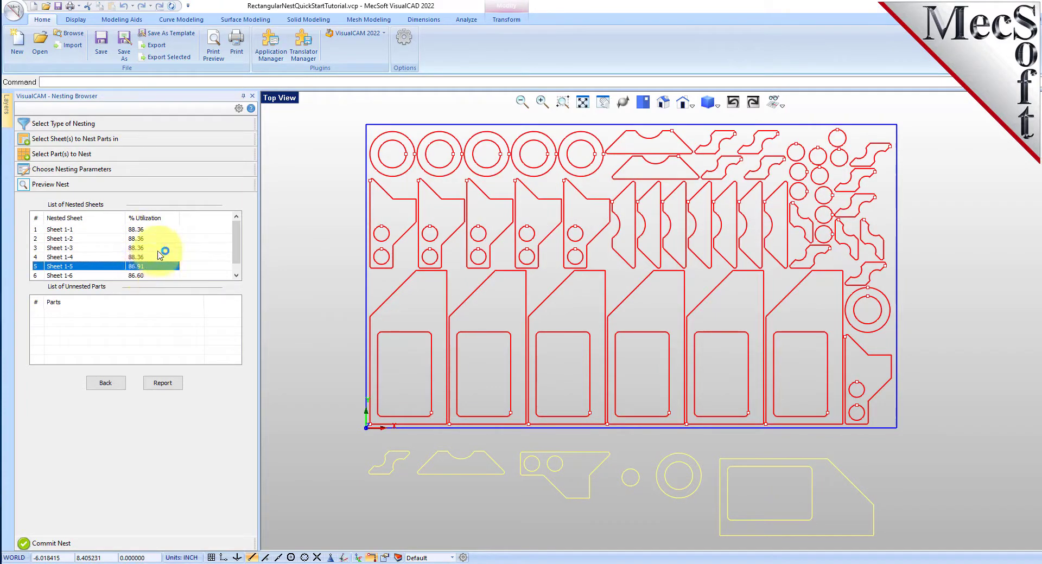
click(145, 274)
click(144, 277)
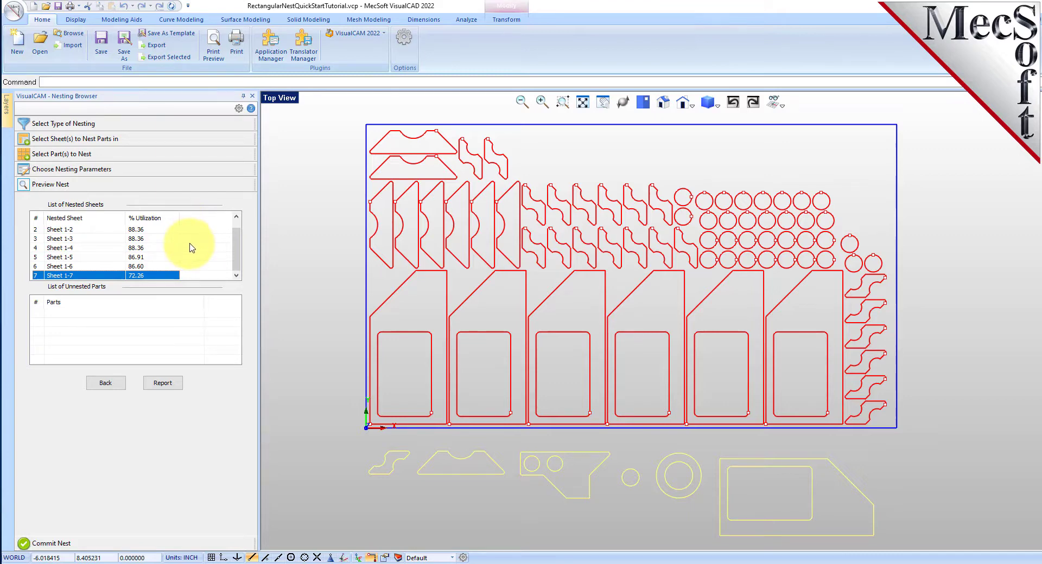
Commit the nest into seven sheet layers and inspect layers Sheet 1-1, 1-4 and 1-6
click(53, 543)
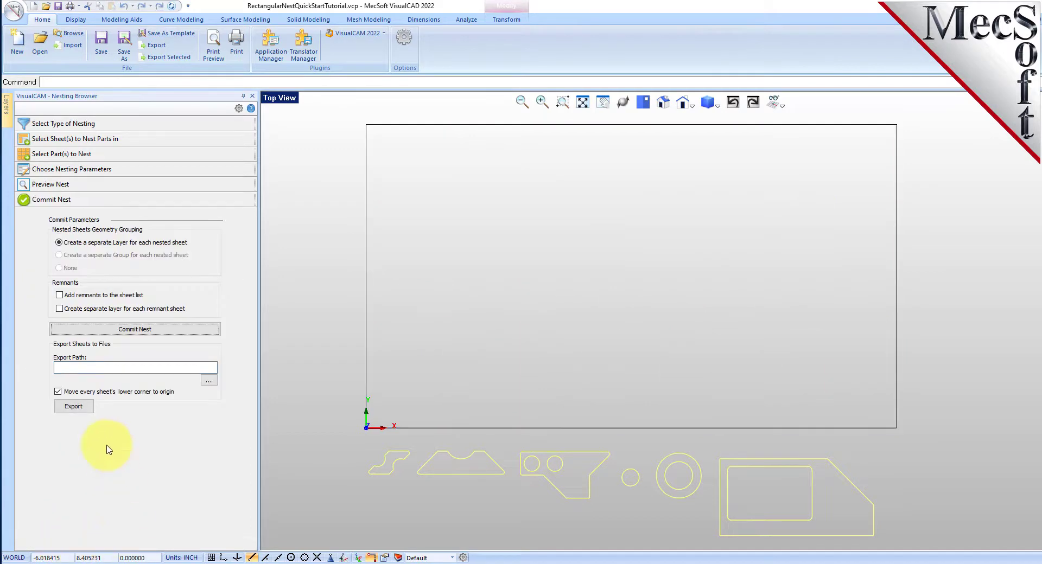
click(149, 330)
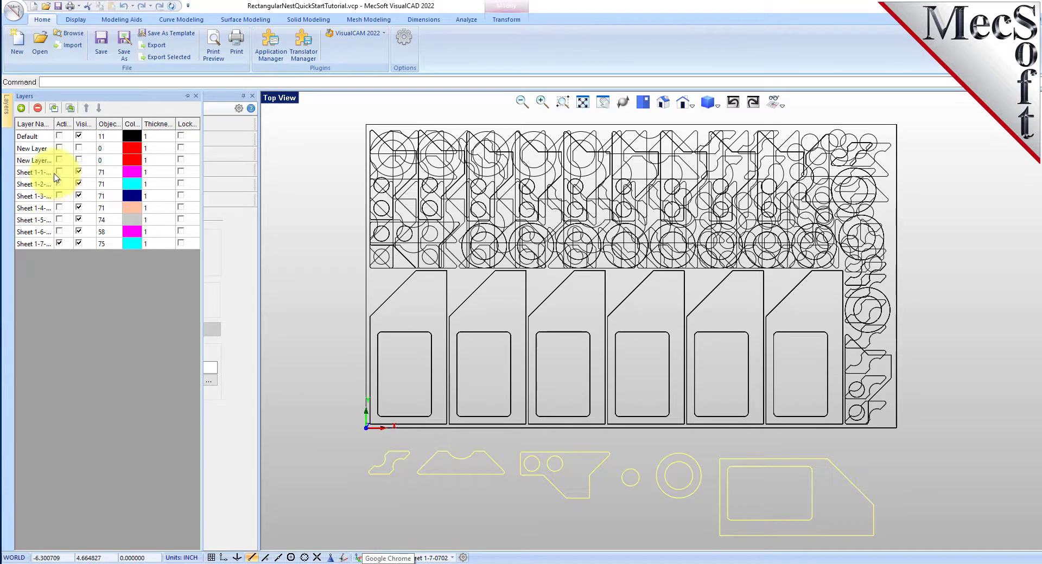
click(32, 174)
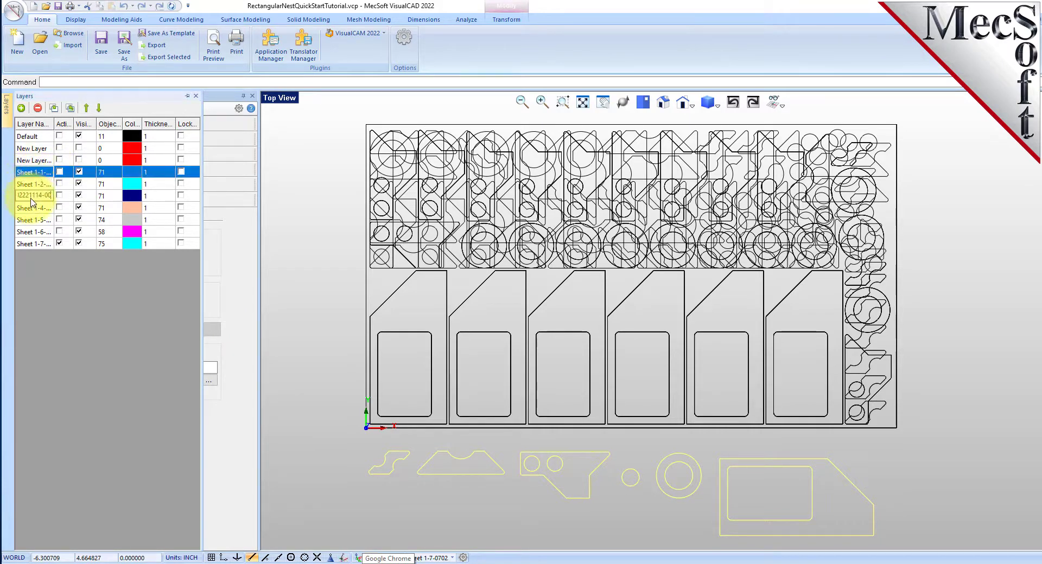
click(31, 206)
click(29, 233)
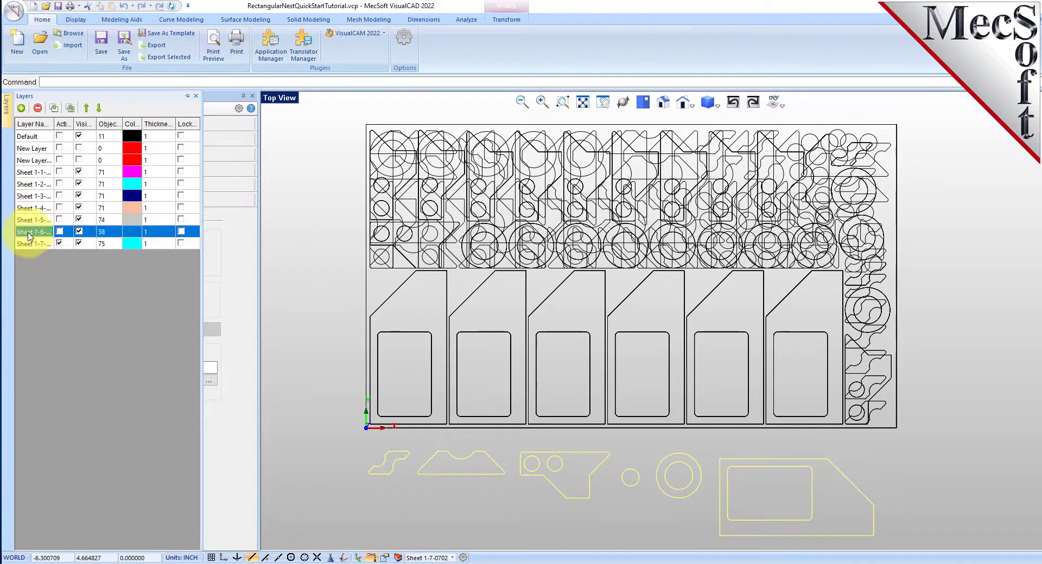